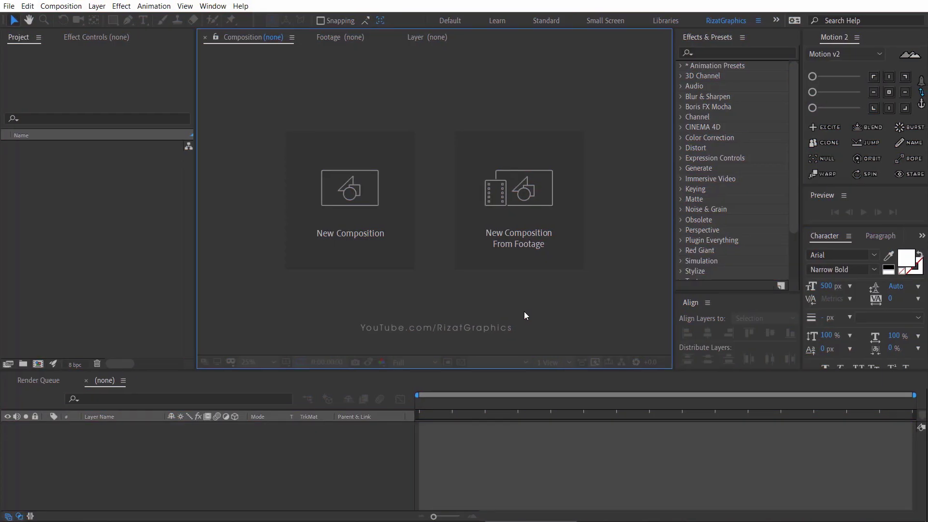
Make a new composition 'Morph Shapes': 1920×1080, 30 fps, 0:00:10:00, black background.
click(378, 235)
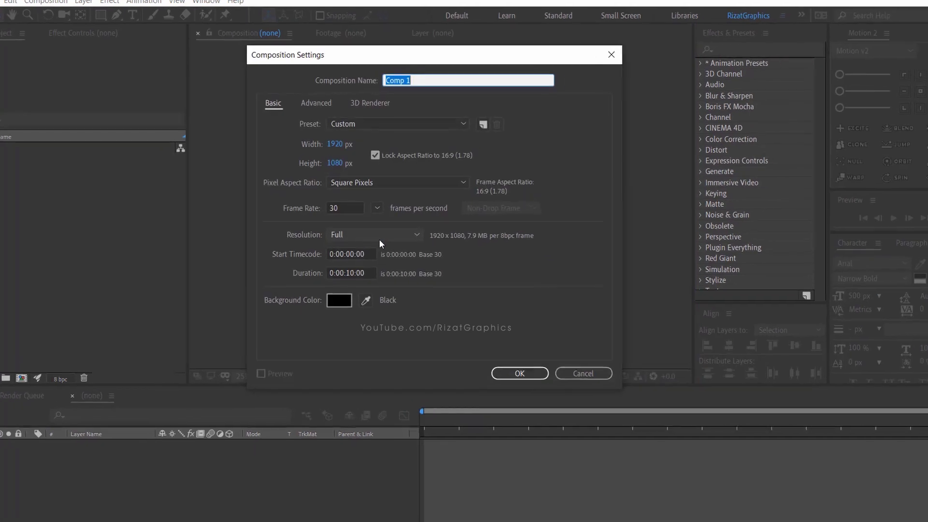
text(Morph Shapes)
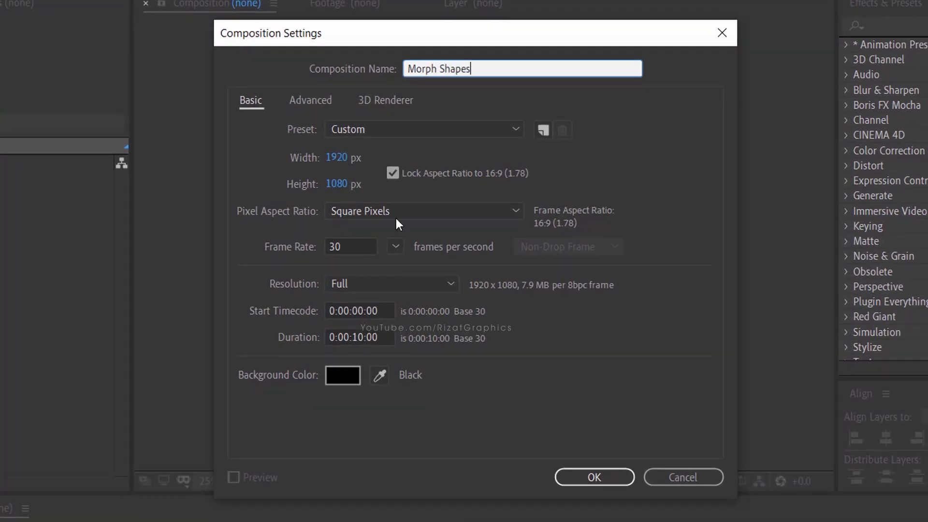
click(348, 158)
click(355, 185)
click(357, 181)
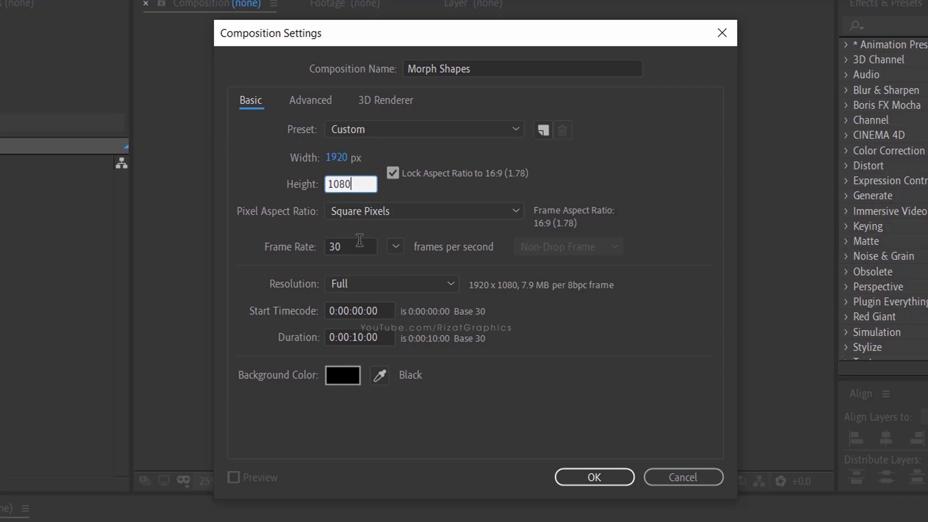
click(359, 240)
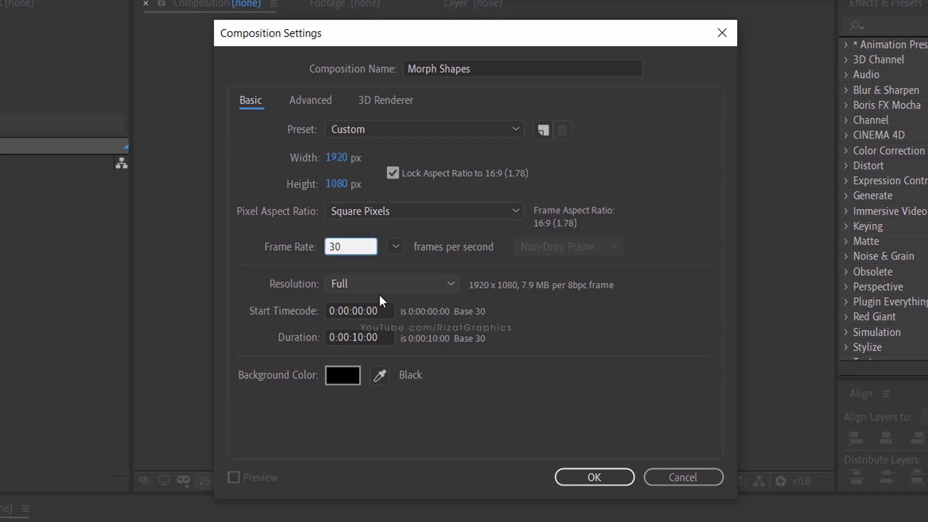
click(381, 335)
click(472, 372)
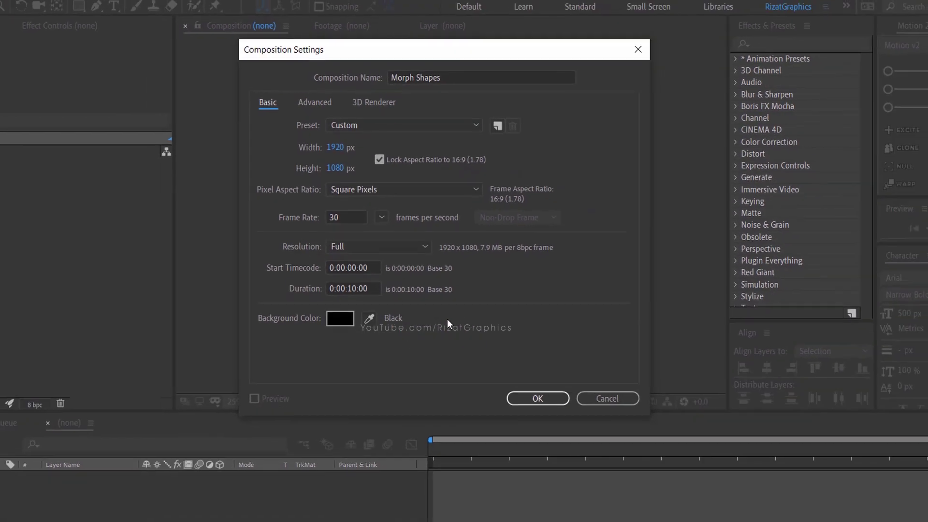
click(531, 400)
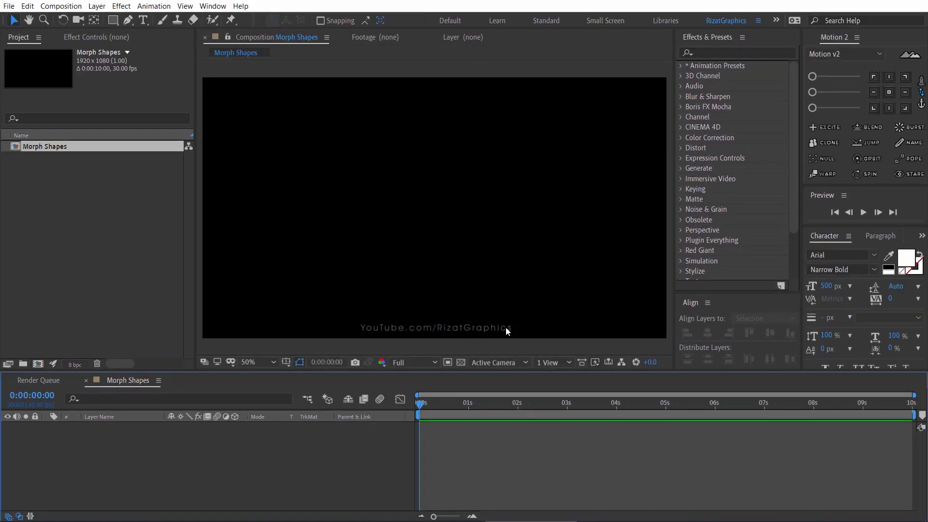
Draw a white square, centre its anchor and position, and rename the layer 'Square'.
click(113, 20)
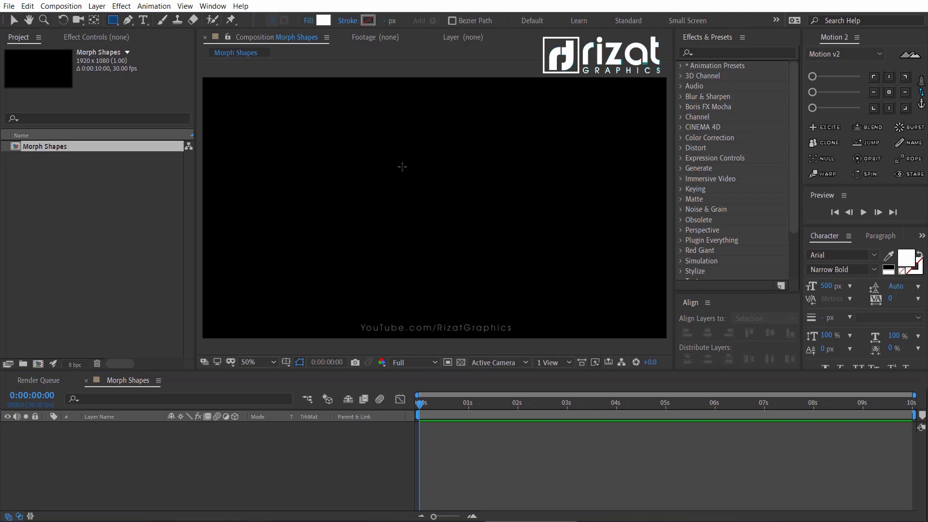
drag(383, 160, 492, 269)
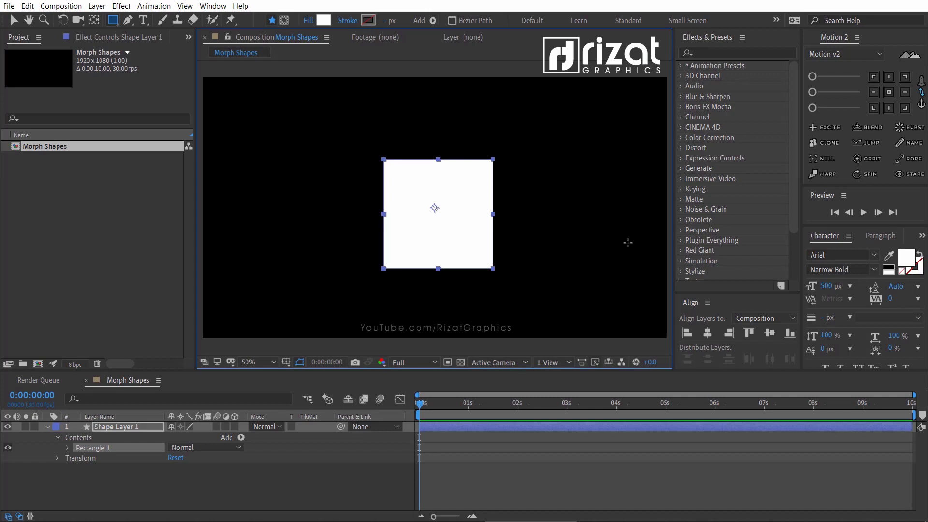
click(888, 93)
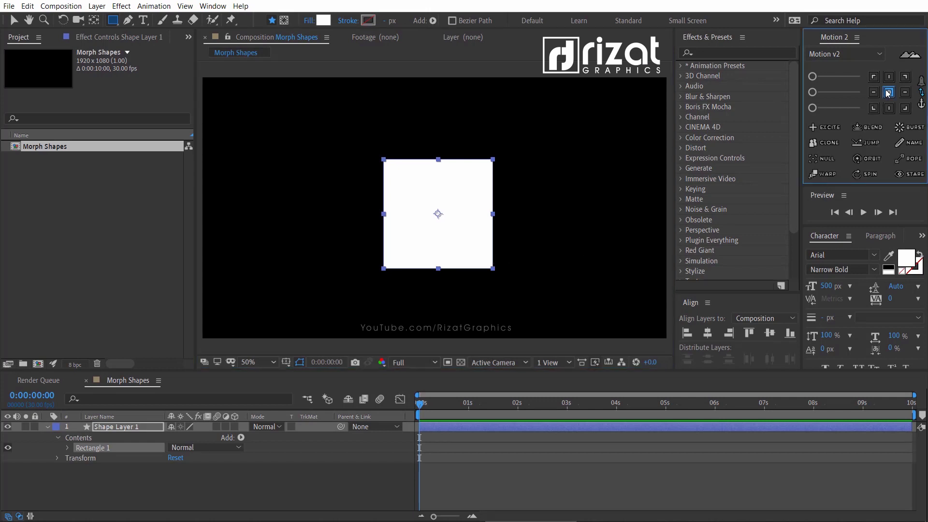
click(769, 333)
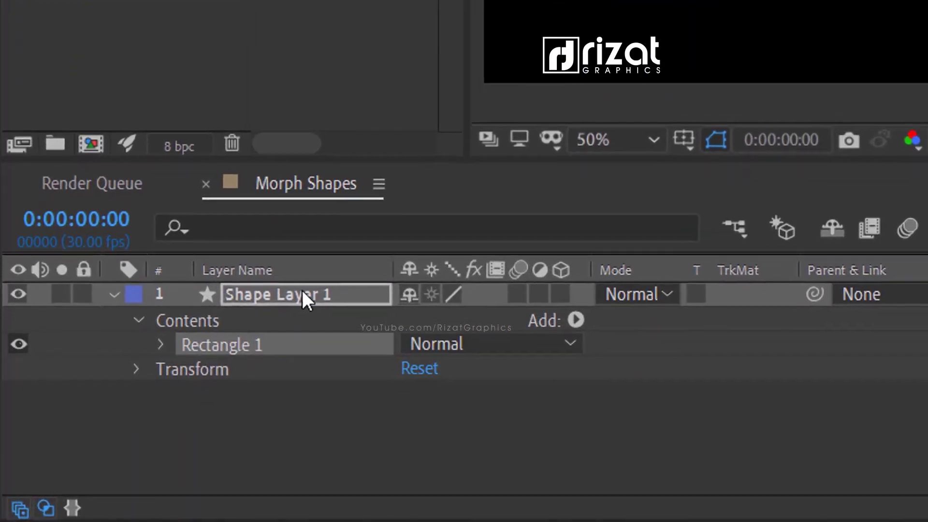
click(302, 290)
key(Return)
text(Squa)
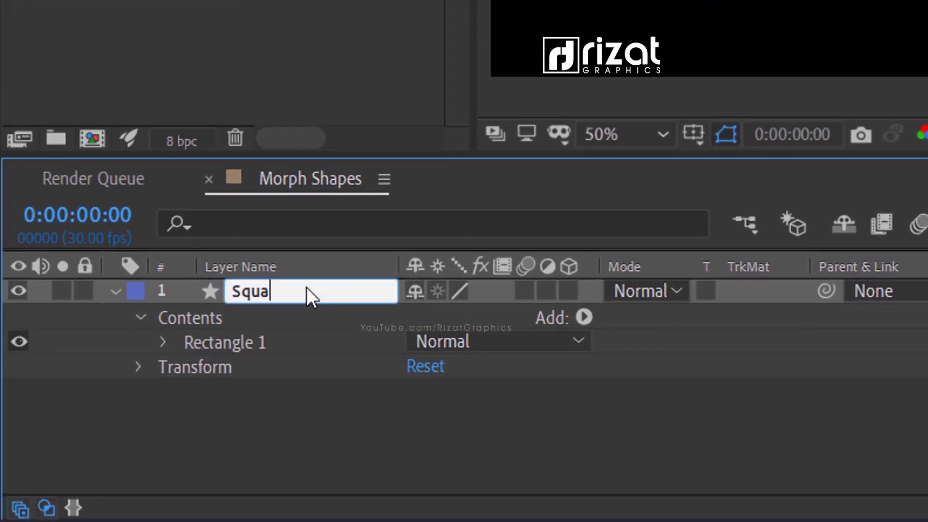
text(re)
key(Return)
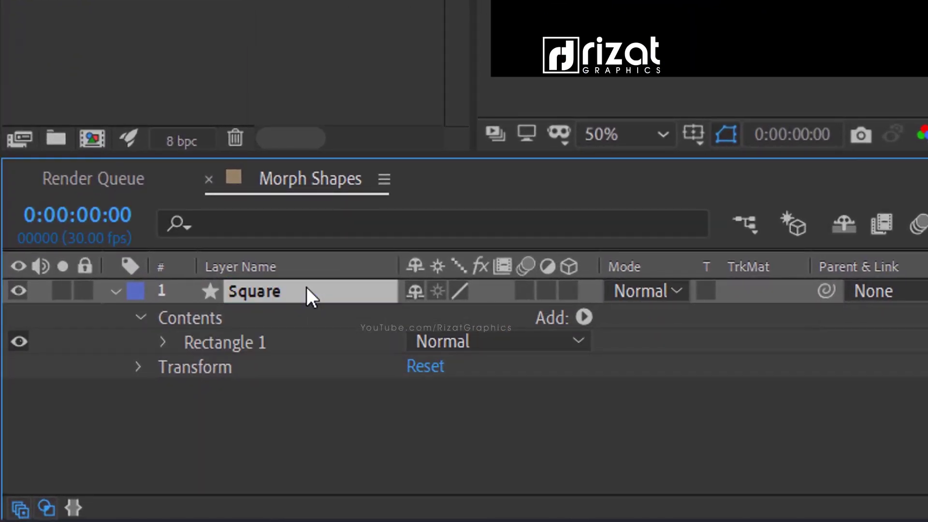
Convert the Rectangle Path to a Bezier path, set a Path keyframe at 0 s, and collapse the layer.
click(215, 341)
click(163, 342)
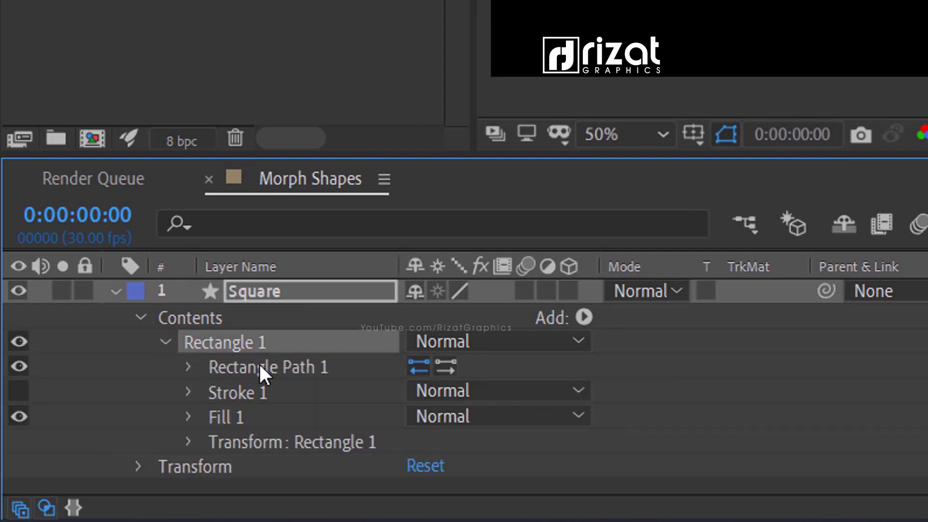
click(262, 365)
right_click(256, 368)
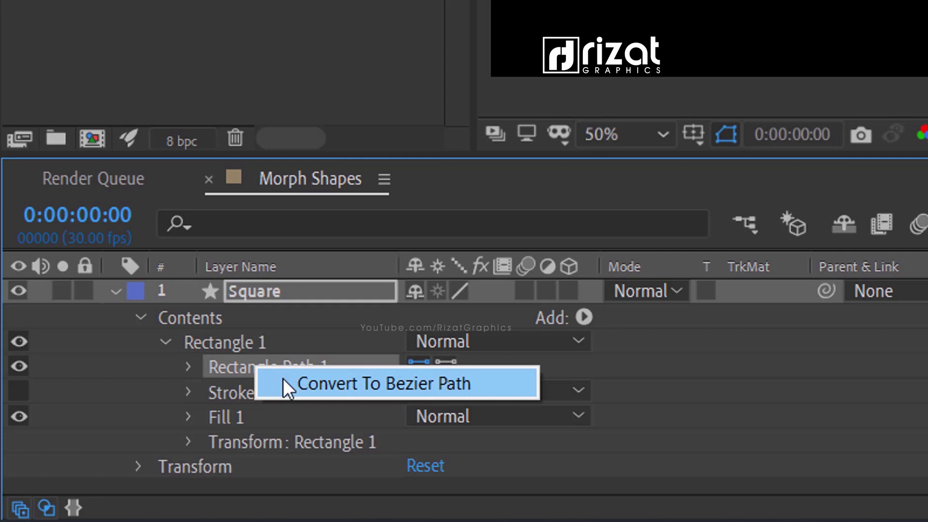
click(299, 383)
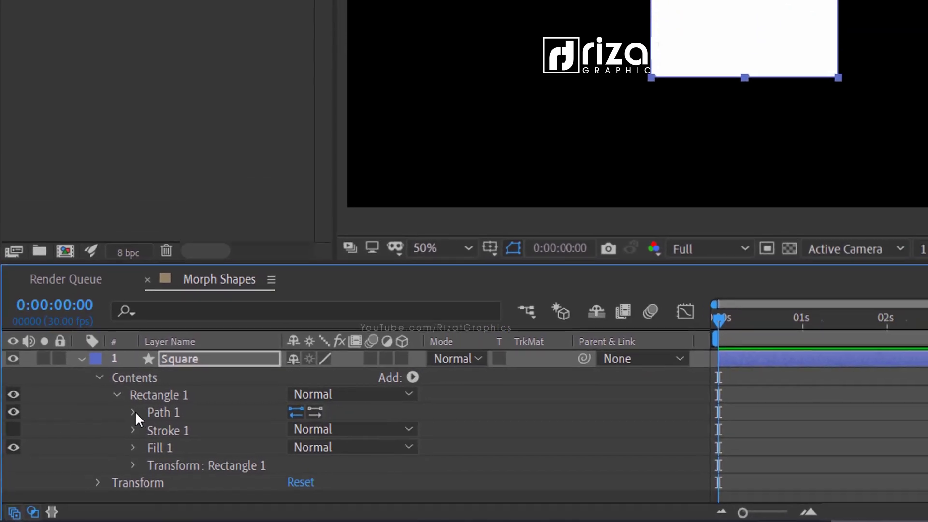
click(135, 412)
click(164, 428)
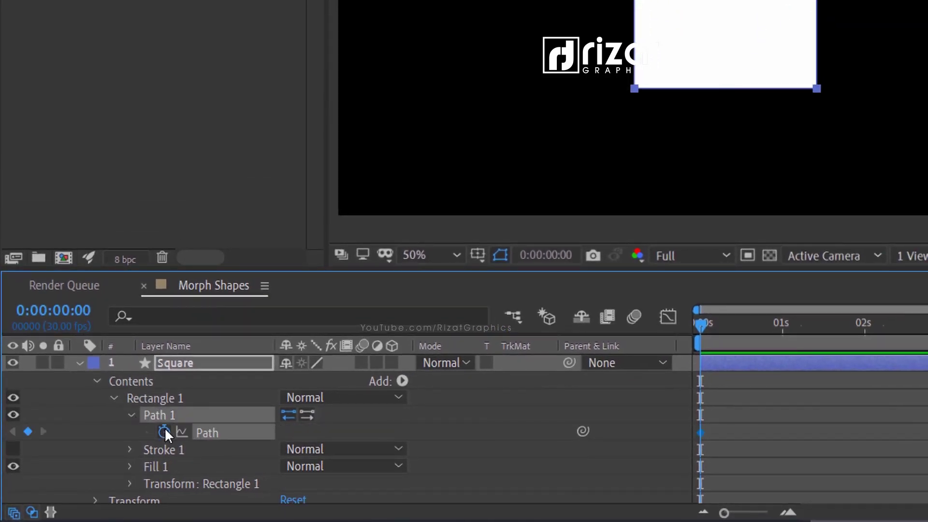
click(132, 413)
click(114, 398)
click(98, 380)
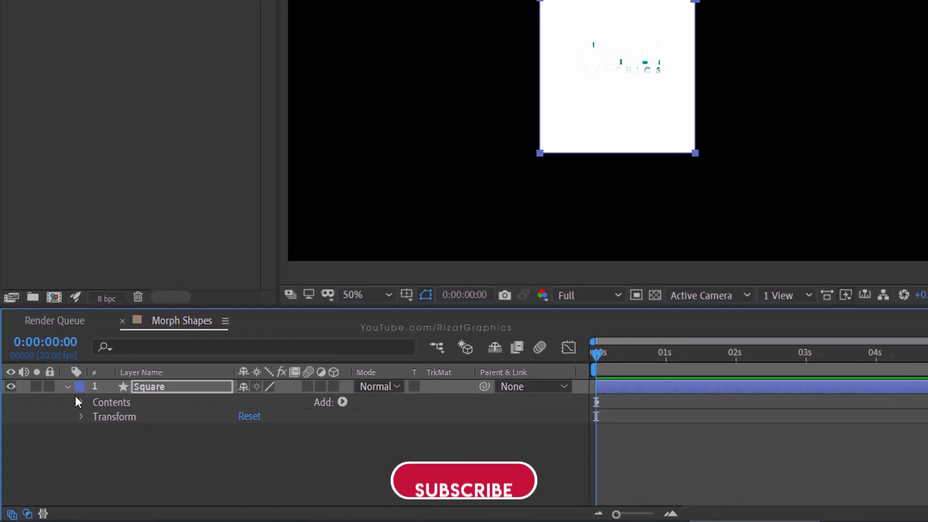
click(67, 386)
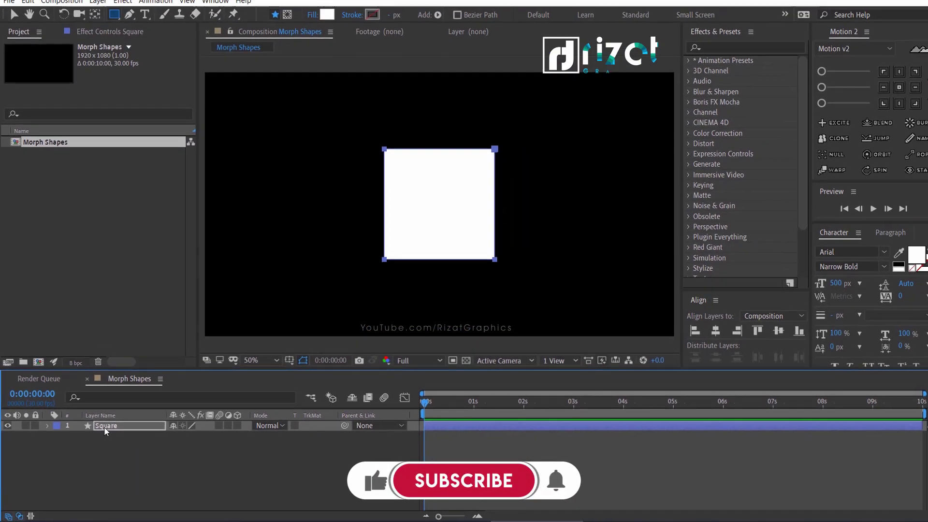
With the Ellipse tool and a bright magenta fill, draw a circle over the square.
click(122, 449)
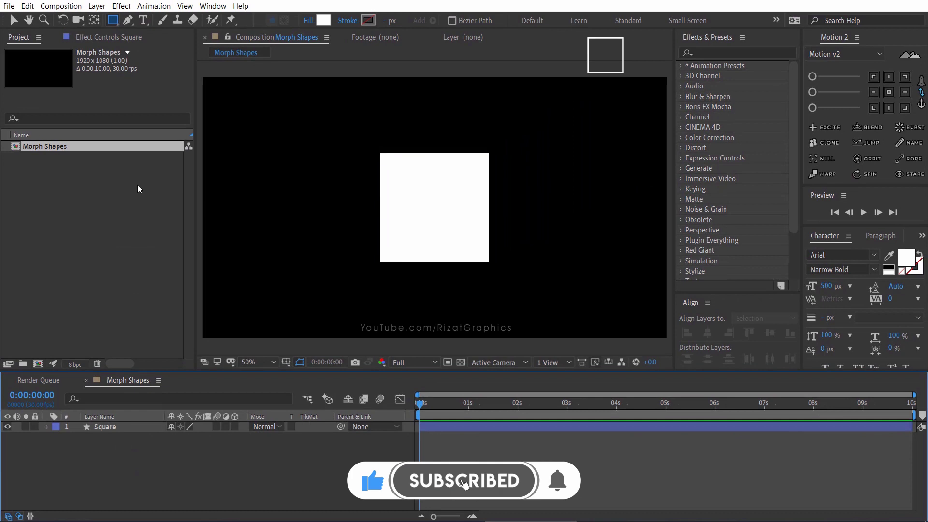
click(117, 22)
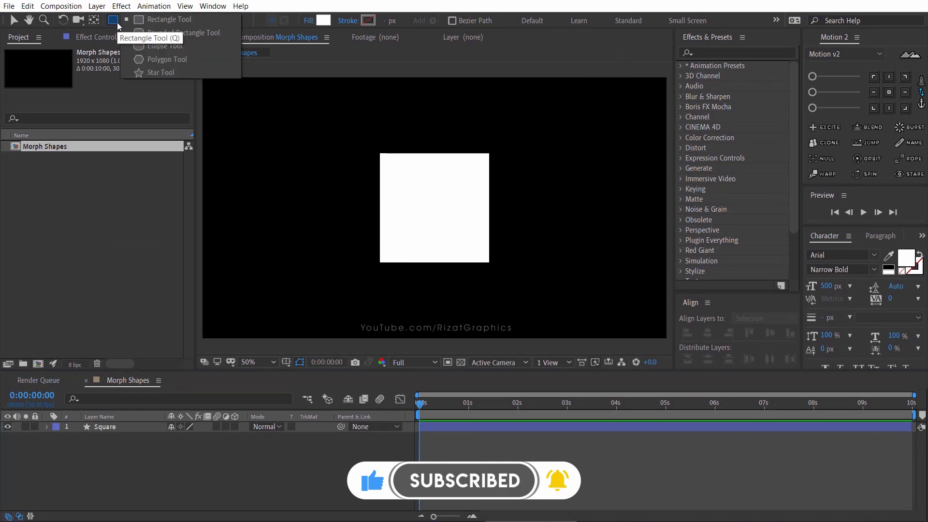
click(146, 46)
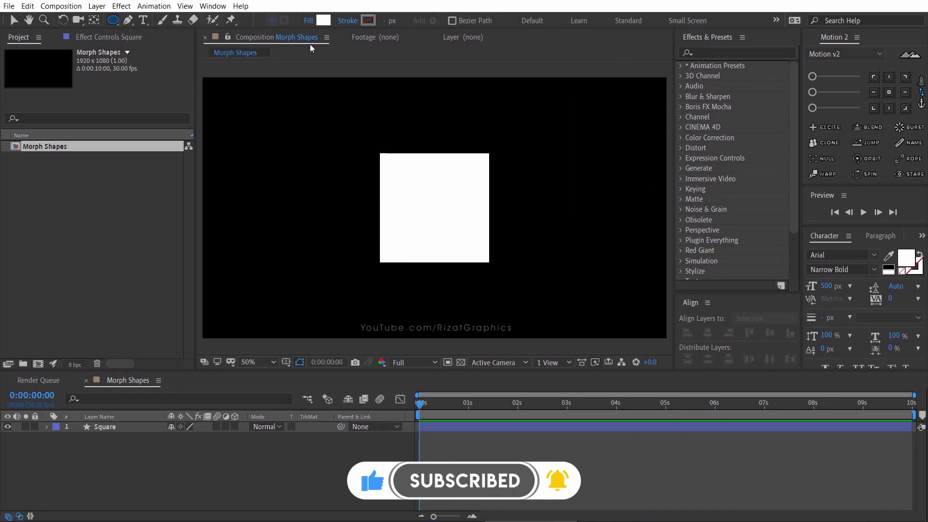
click(323, 21)
drag(463, 170, 468, 156)
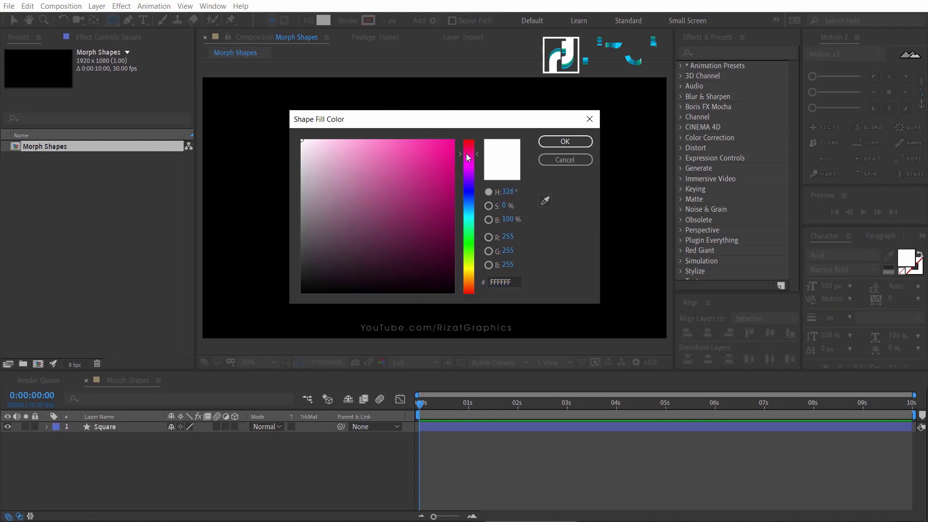
click(452, 141)
click(565, 141)
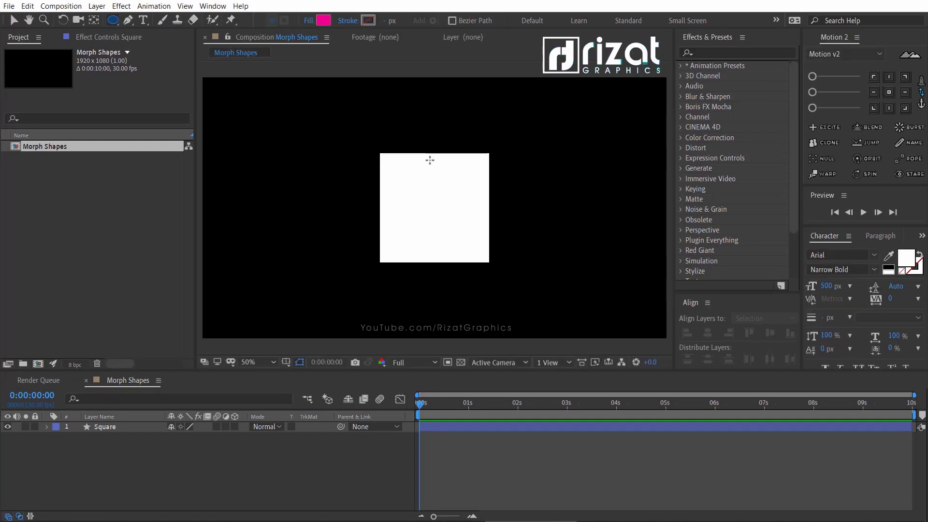
drag(379, 152, 490, 237)
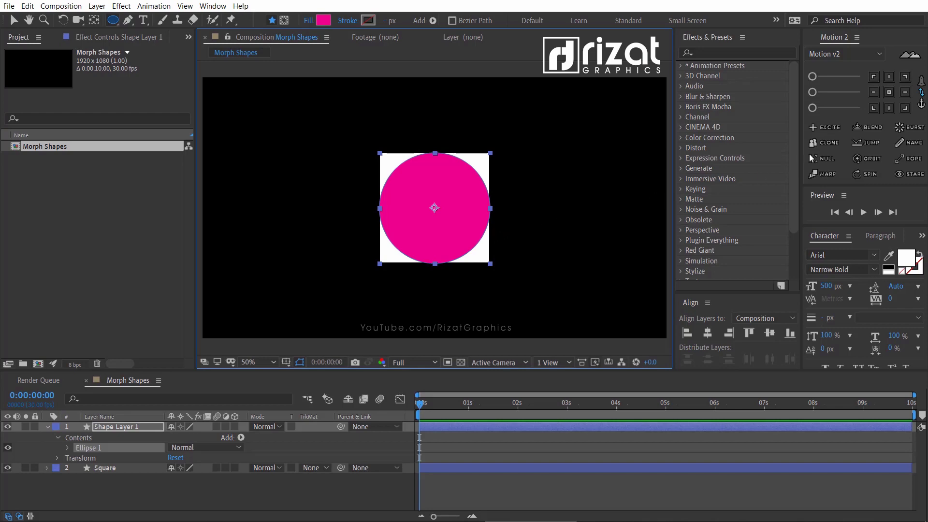
Centre the circle's anchor point and position in the composition, and name the layer 'Circle'.
click(883, 91)
click(765, 336)
click(707, 334)
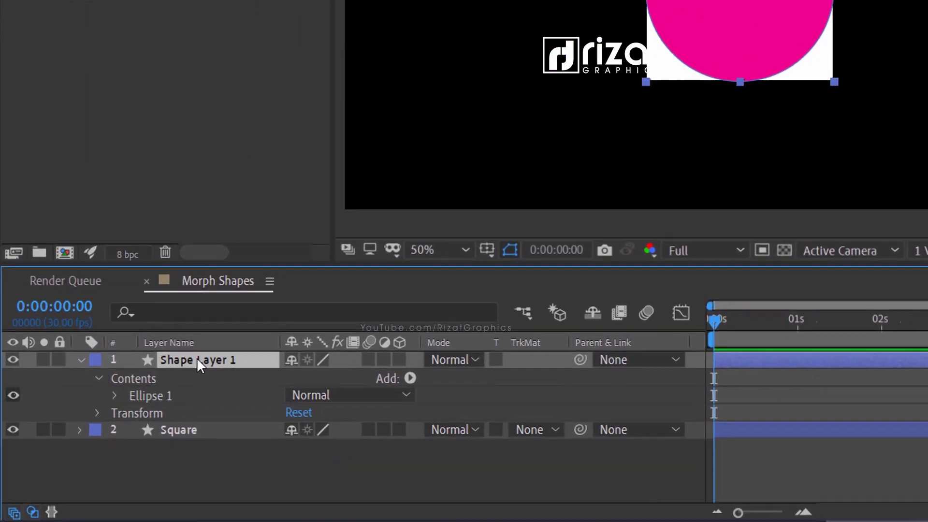
key(Return)
text(Circle)
key(Return)
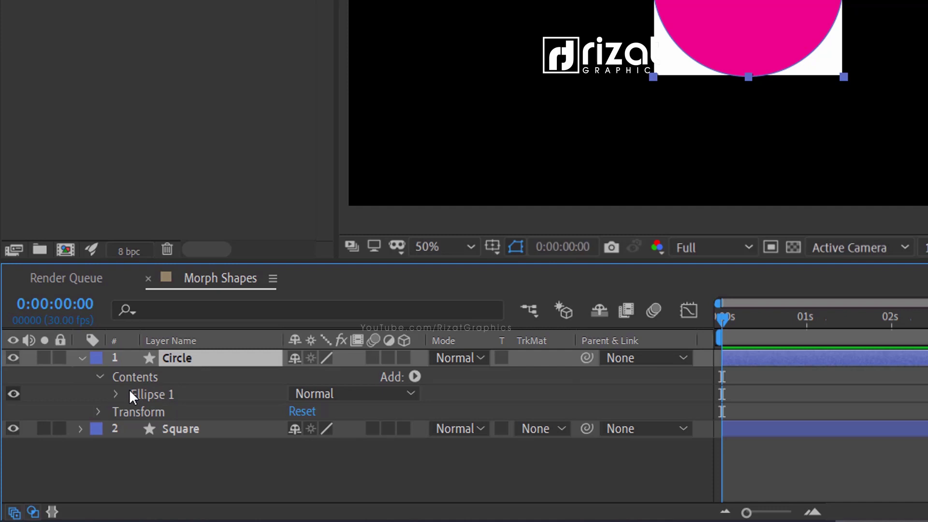
Convert the ellipse path to Bezier, collapse the layer, and move Circle below Square.
click(116, 393)
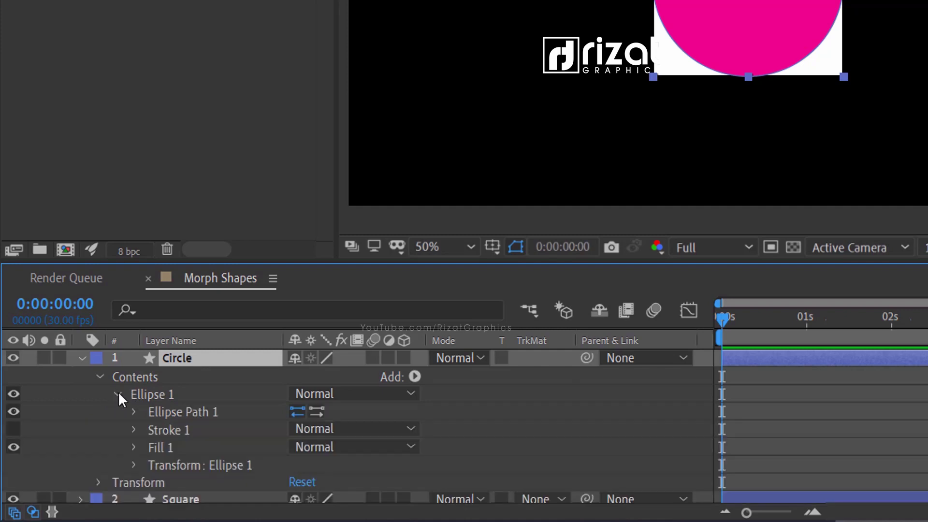
right_click(161, 414)
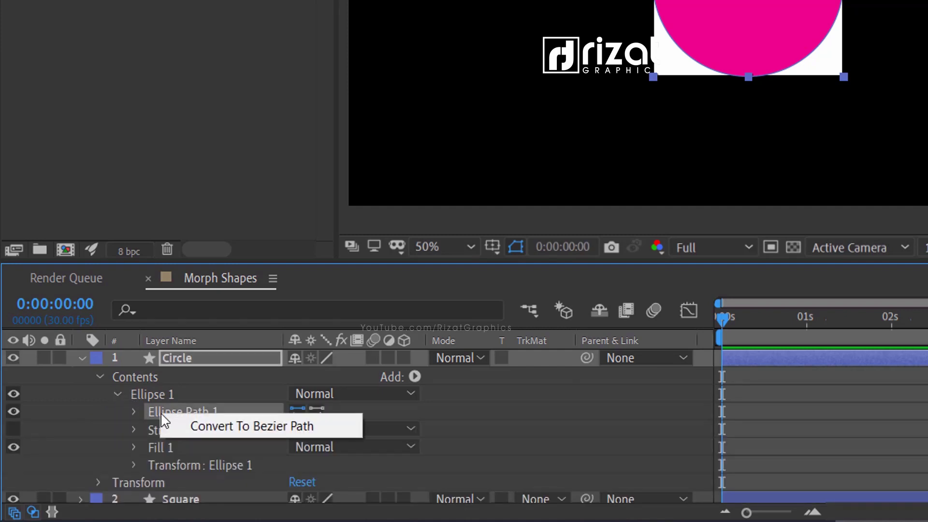
click(213, 427)
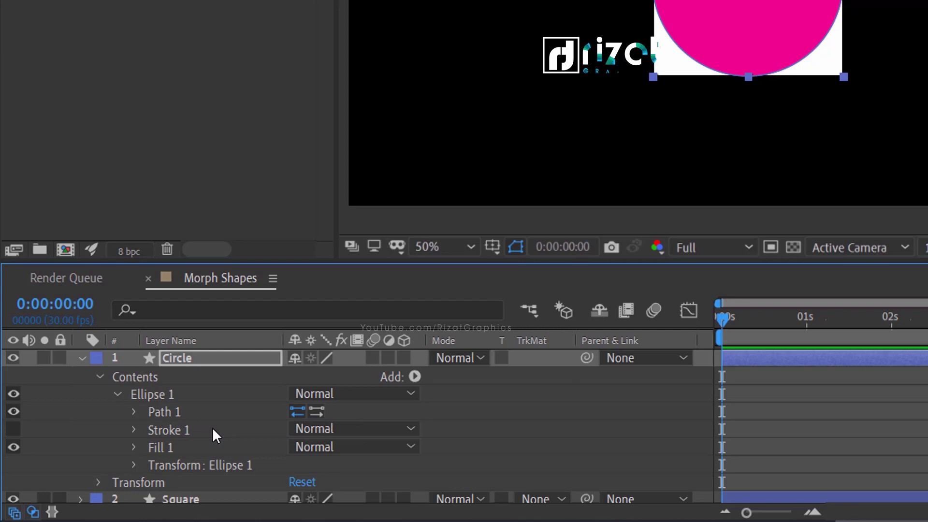
click(134, 412)
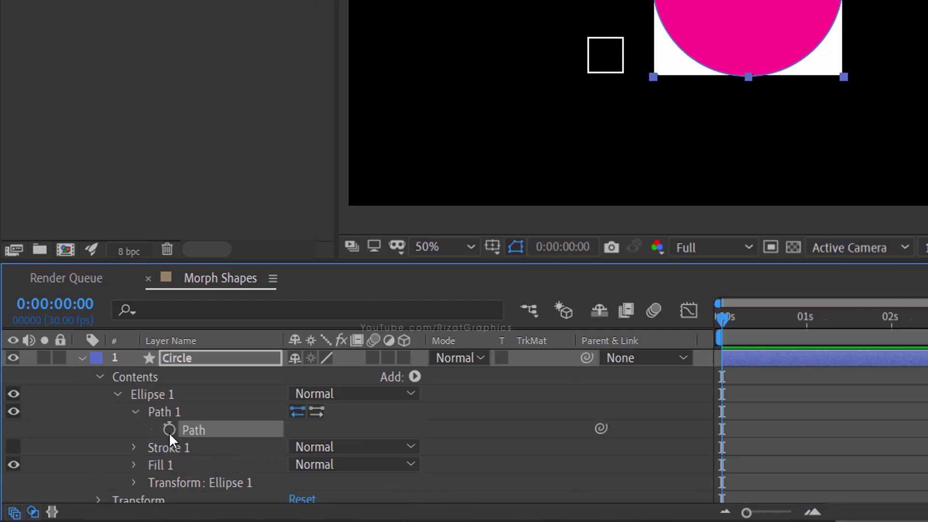
click(118, 394)
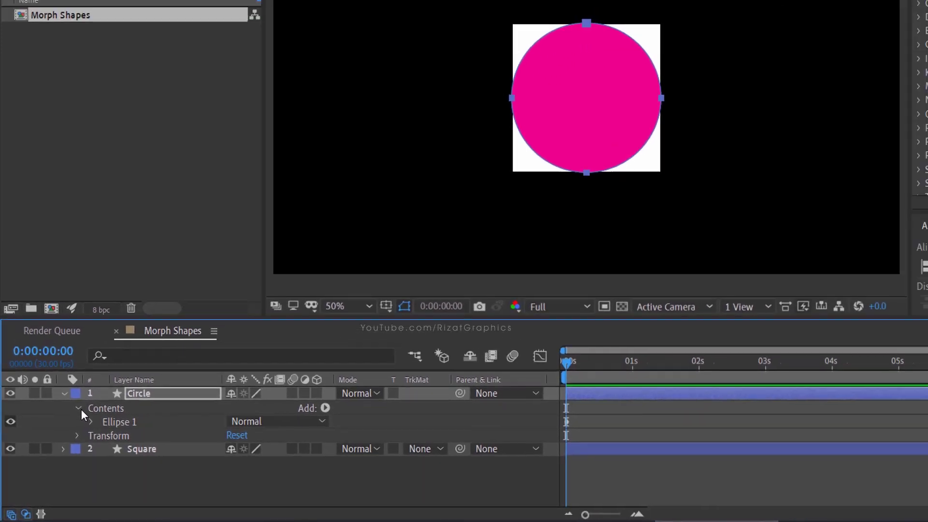
click(80, 407)
click(65, 391)
drag(141, 393, 141, 417)
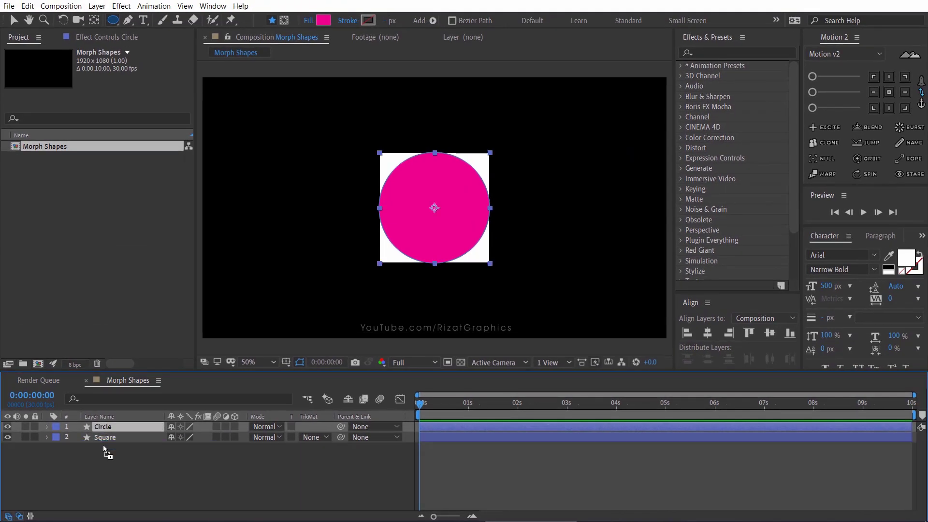
drag(103, 445, 103, 445)
Draw a blue pentagon with the Polygon tool, centre it, and name the layer 'Polygon'.
click(103, 446)
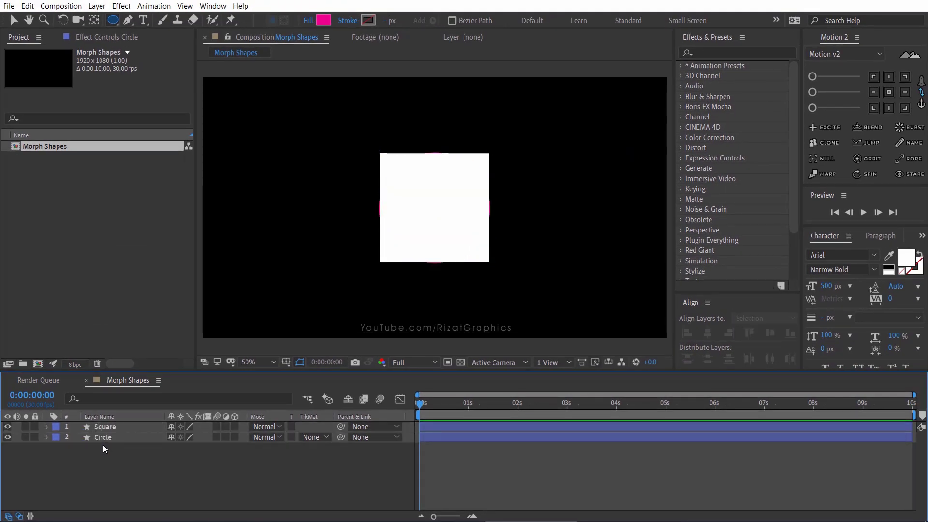
click(117, 22)
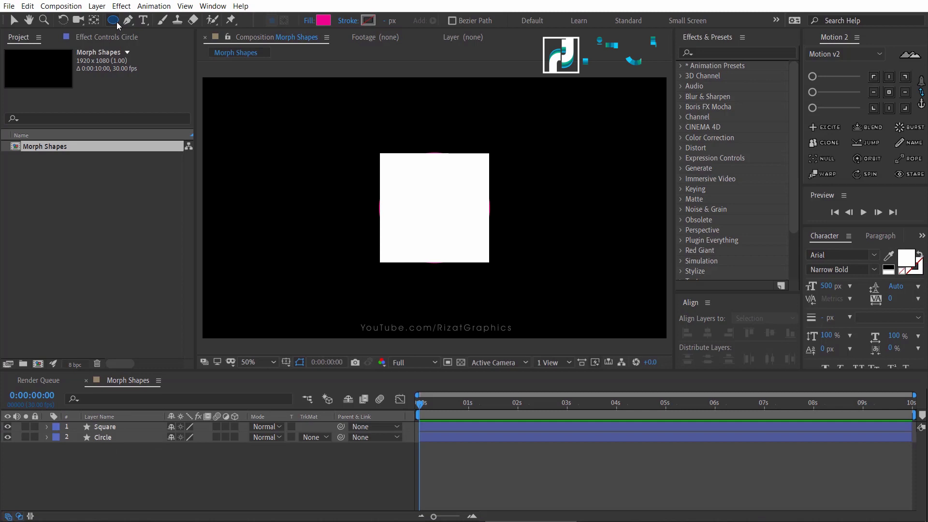
click(155, 59)
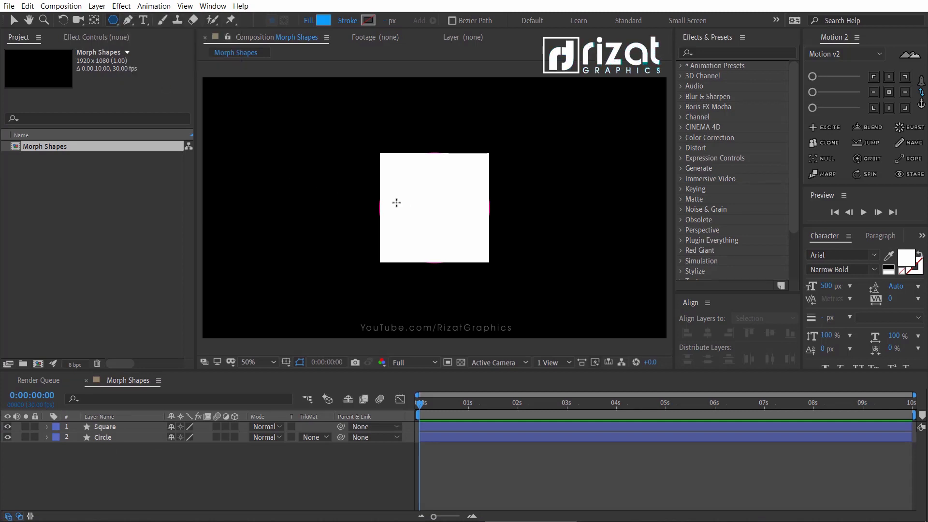
drag(434, 208, 490, 250)
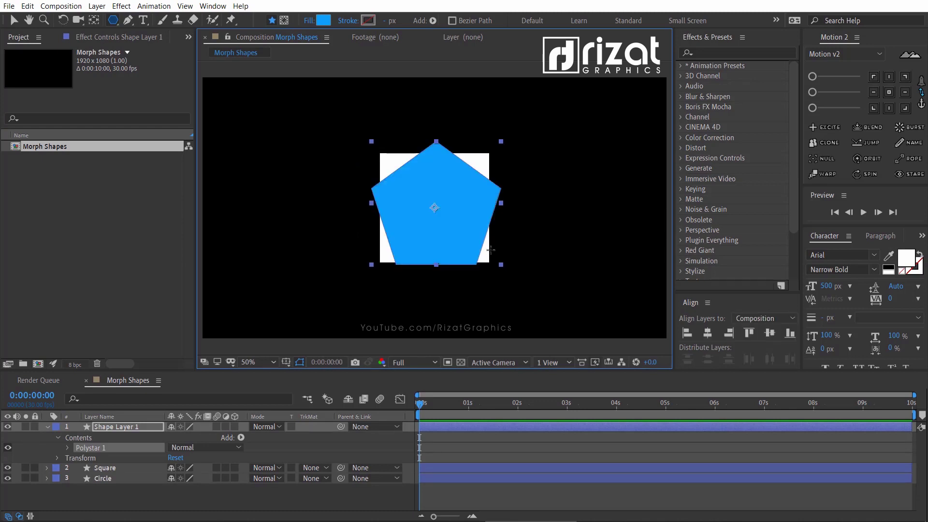
click(888, 91)
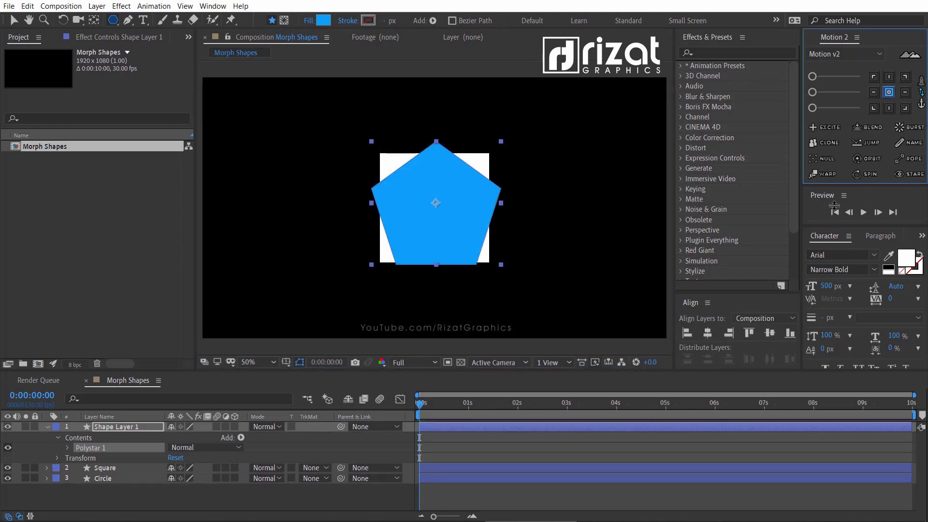
click(770, 332)
click(708, 332)
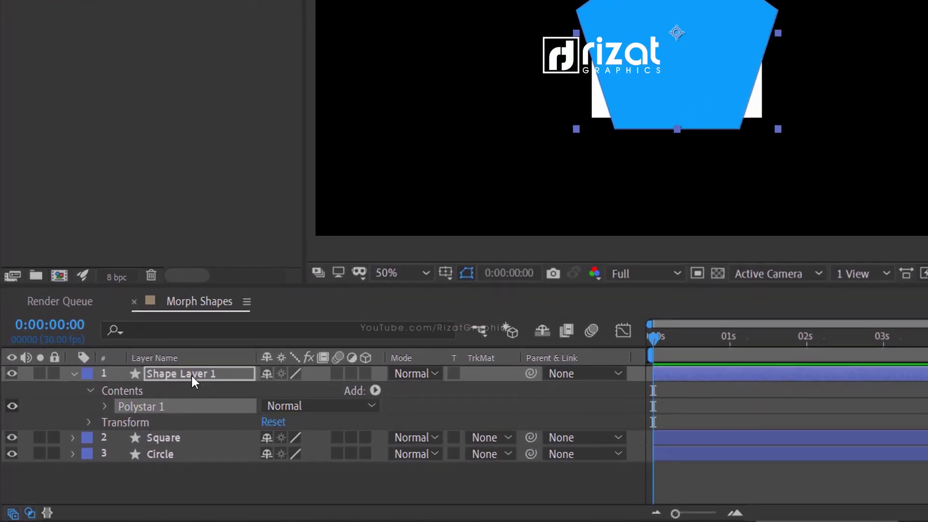
text(Polygon)
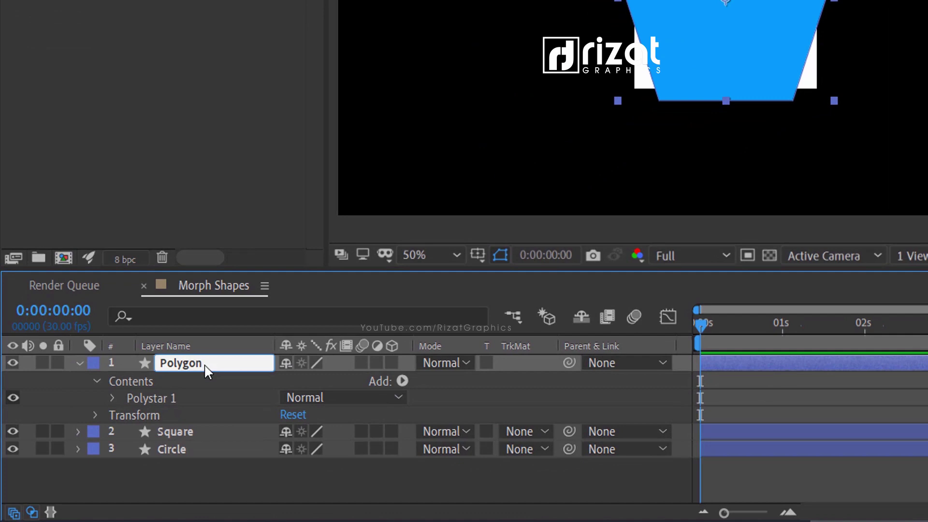
key(Return)
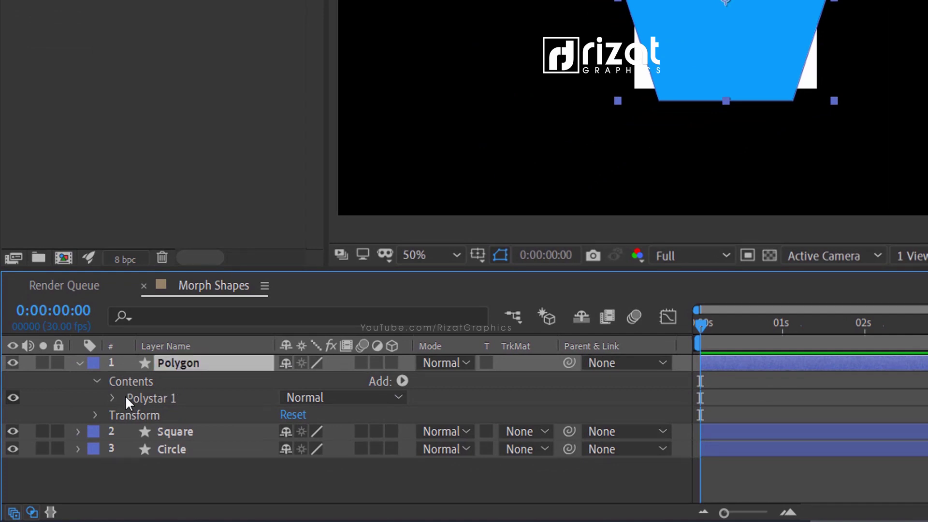
Convert the Polystar path to Bezier, keyframe Path at 0 s, and move Polygon below Circle.
click(112, 398)
right_click(171, 415)
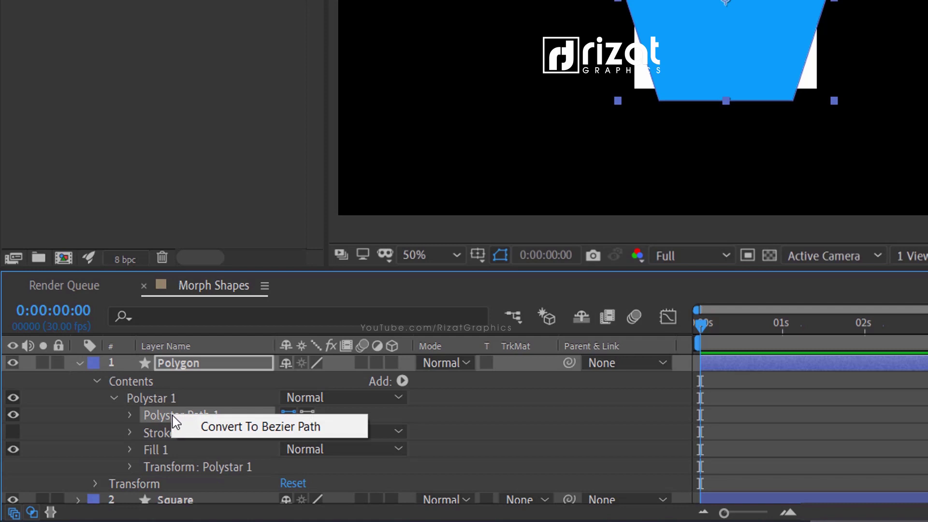
click(208, 427)
click(132, 415)
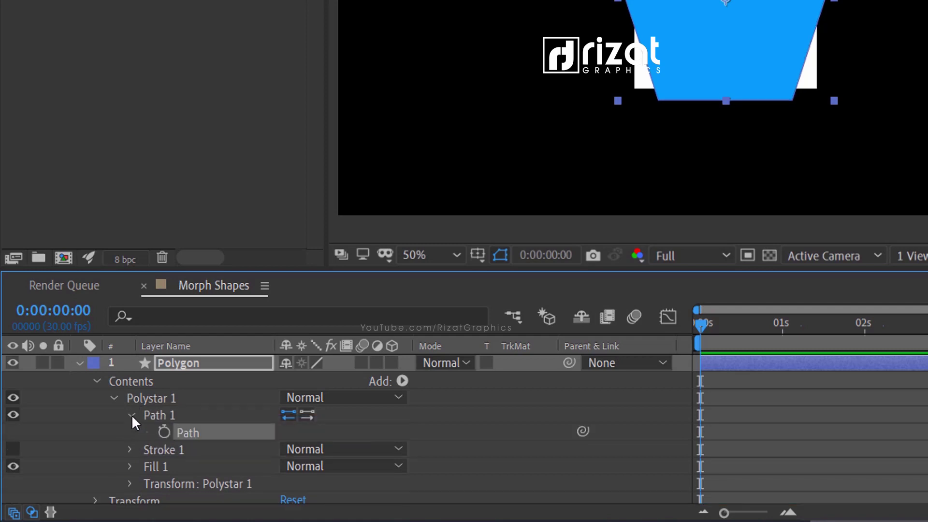
click(163, 431)
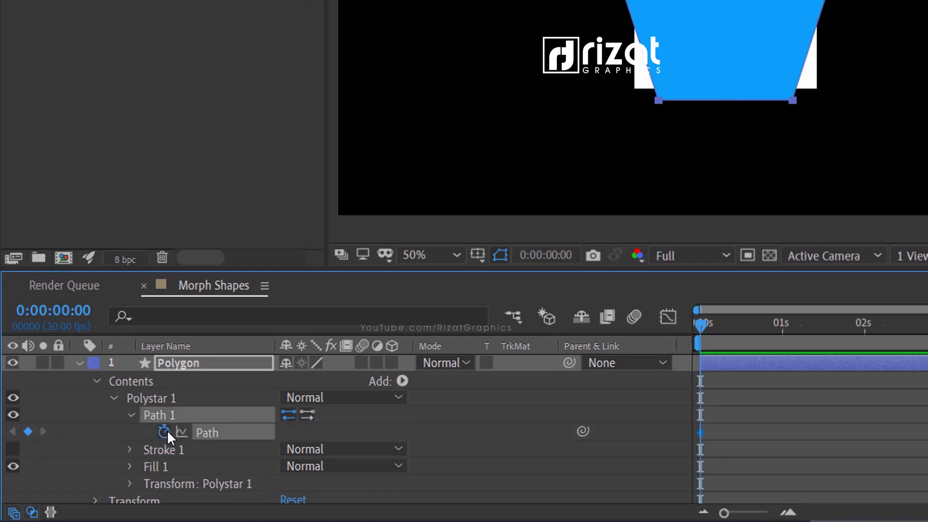
click(132, 415)
click(114, 398)
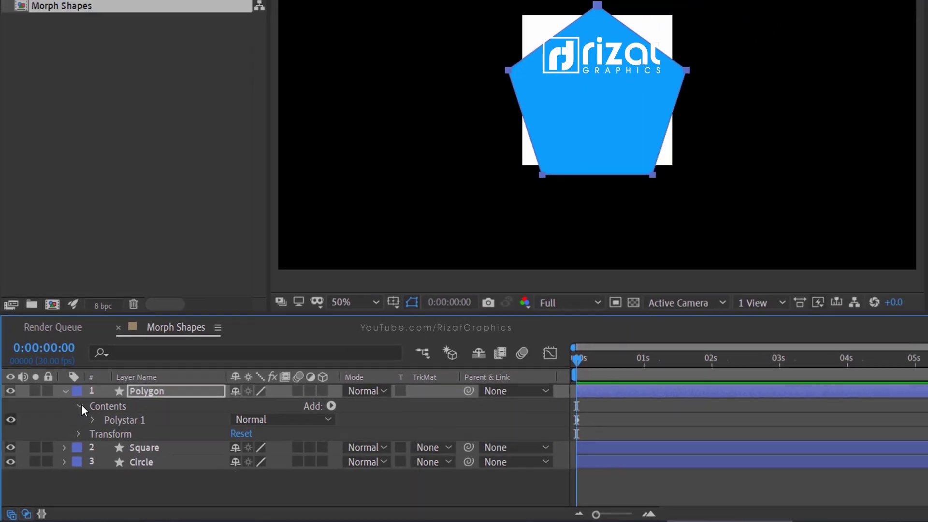
click(97, 380)
click(50, 419)
drag(110, 420, 106, 463)
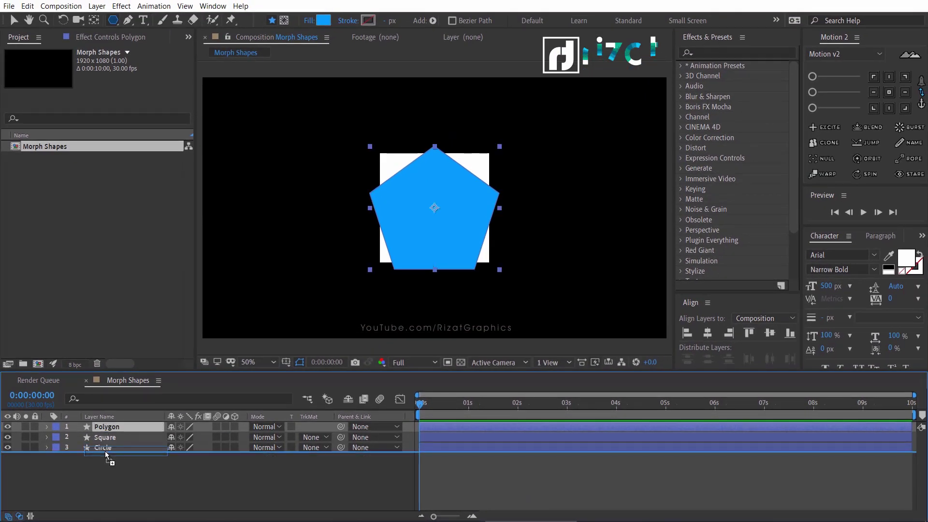
Draw a yellow-filled star with the Star tool, centre it horizontally, and name the layer 'Star'.
click(105, 462)
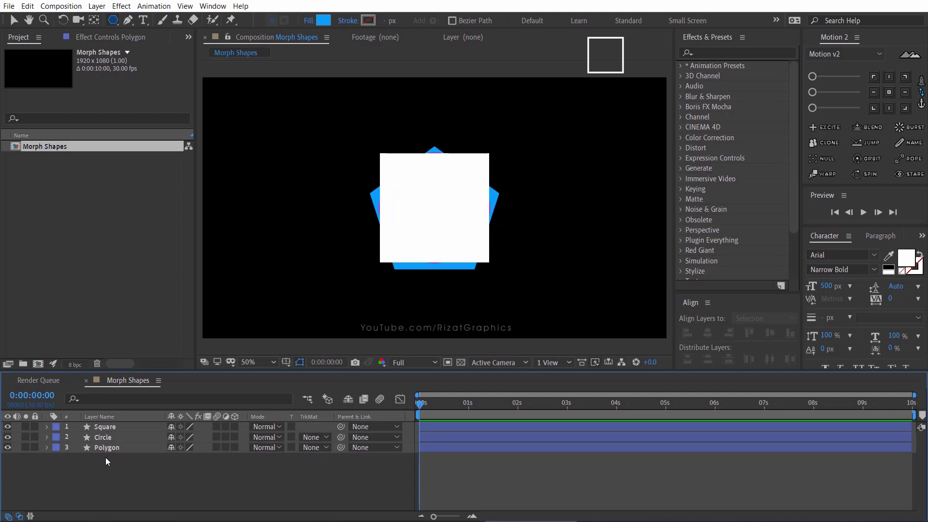
drag(116, 25, 159, 76)
click(323, 20)
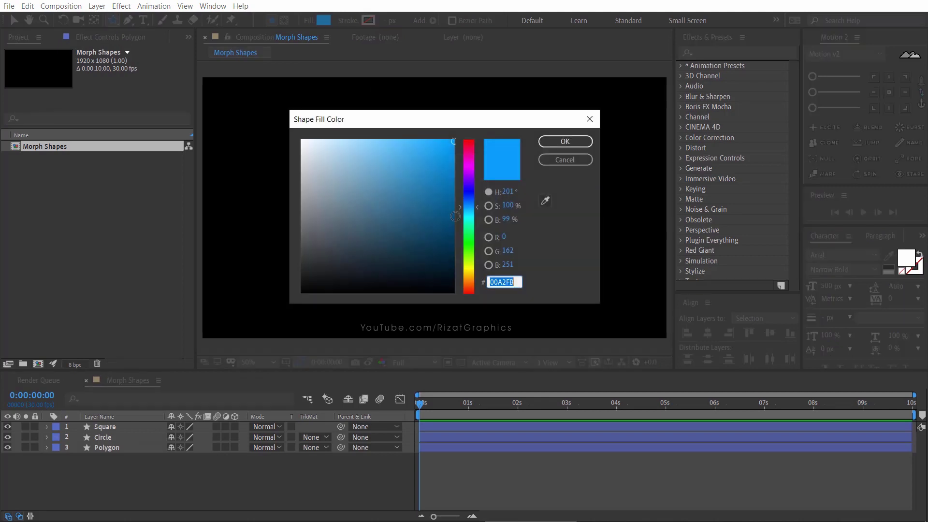
drag(471, 275, 467, 276)
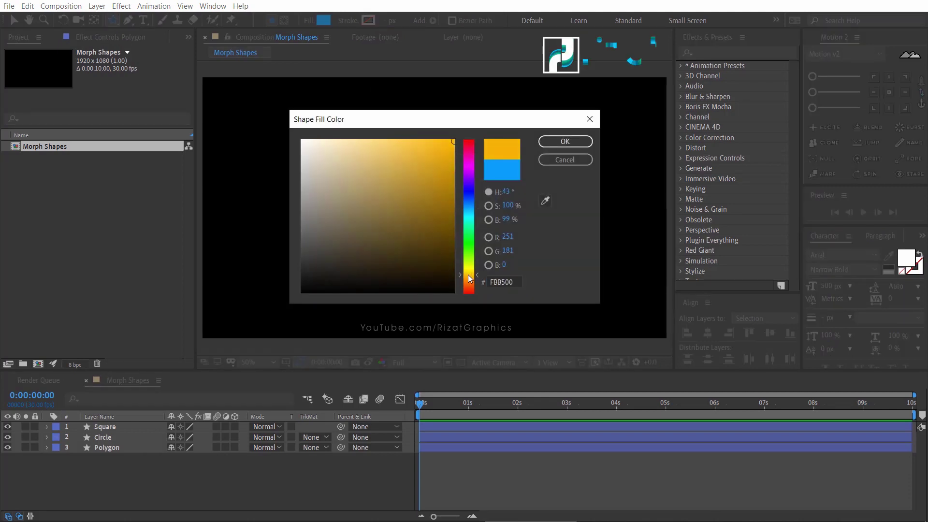
click(561, 145)
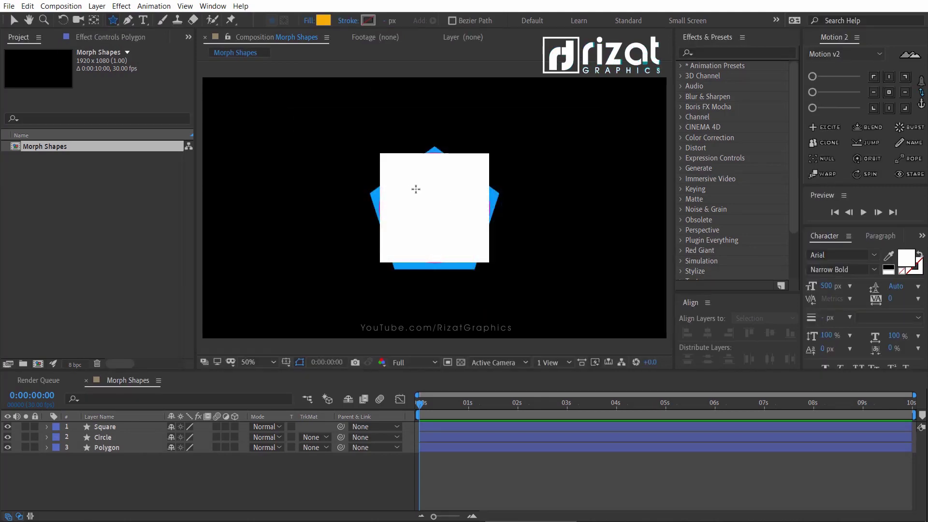
drag(410, 185, 477, 262)
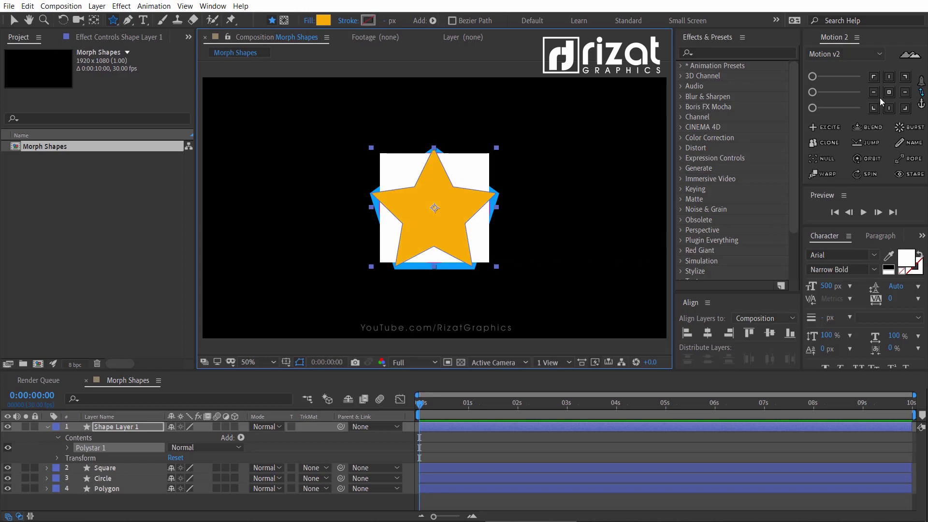
click(713, 336)
key(Return)
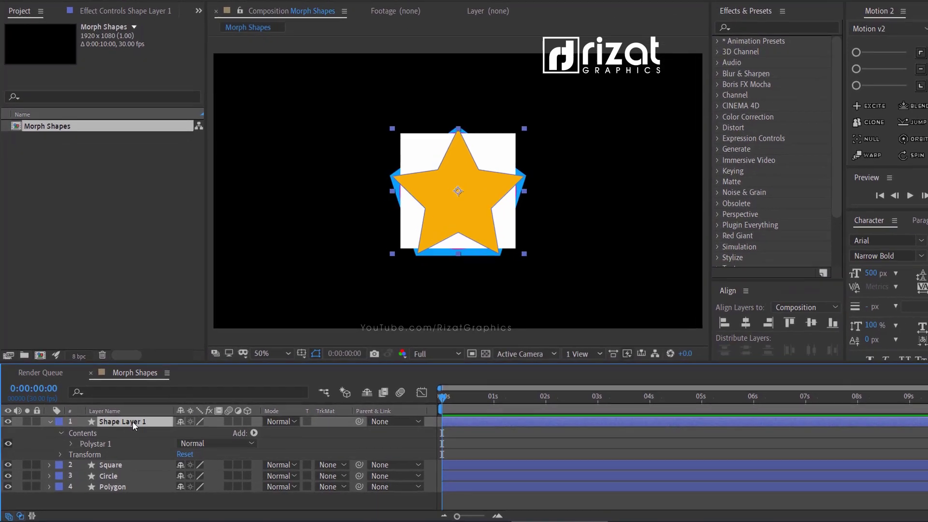
text(Star)
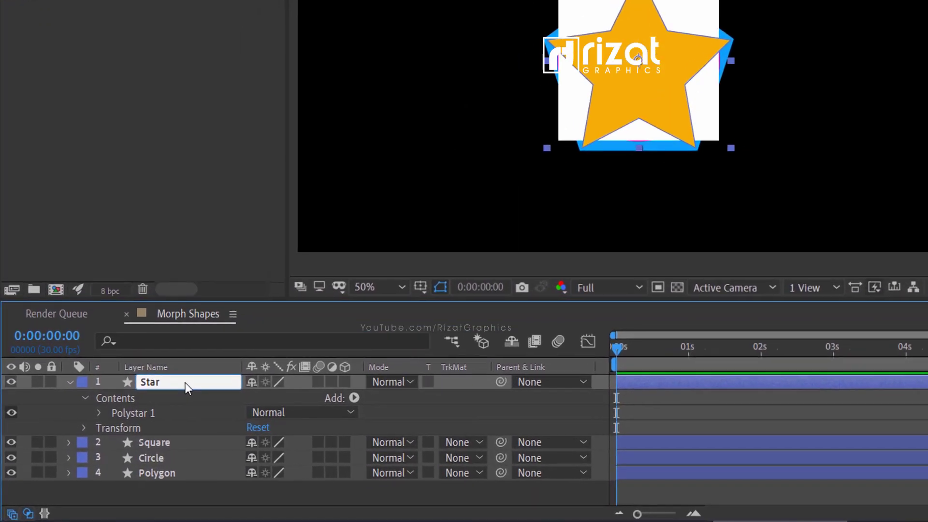
Convert the star's Polystar path to Bezier, keyframe Path at 0 s, and move Star to the bottom.
click(119, 388)
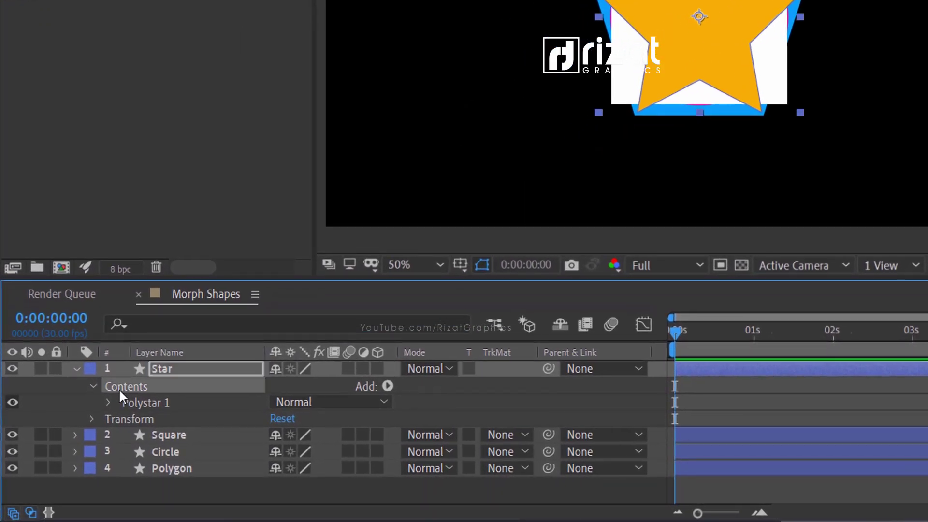
click(130, 404)
click(108, 402)
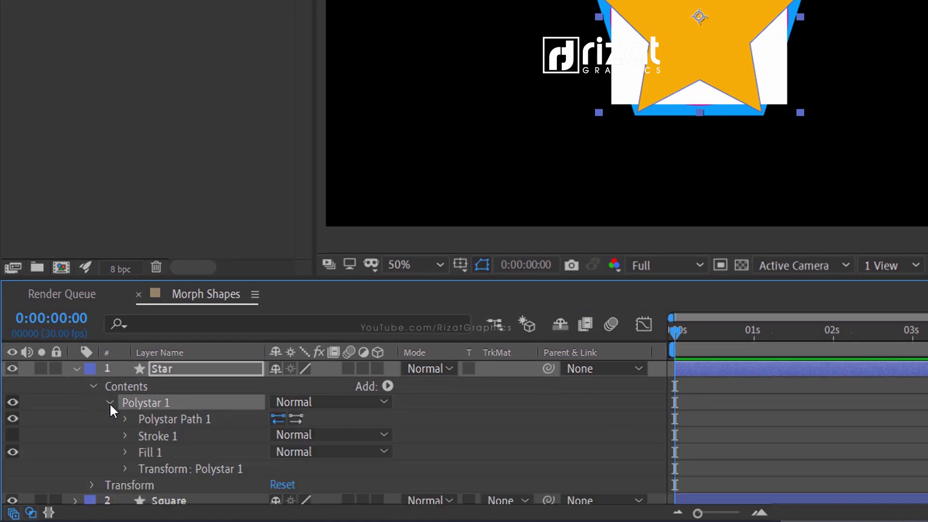
click(160, 419)
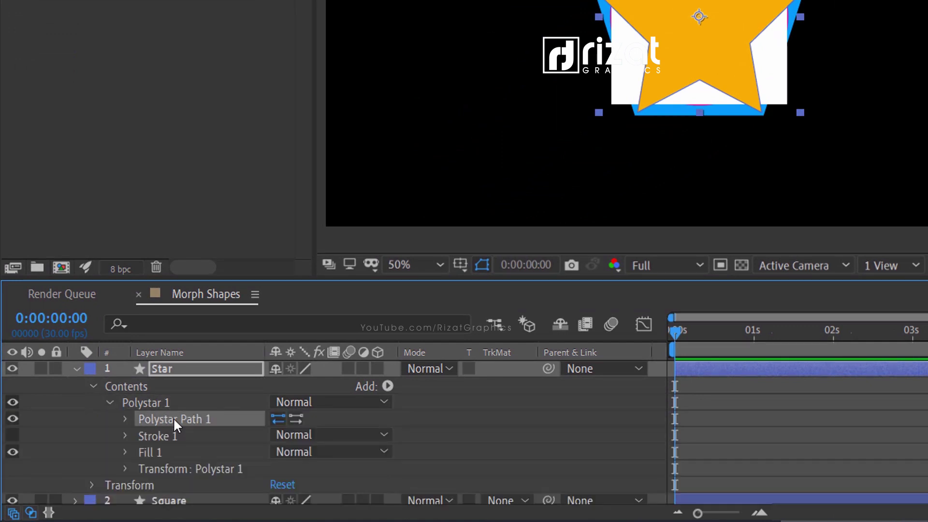
right_click(173, 418)
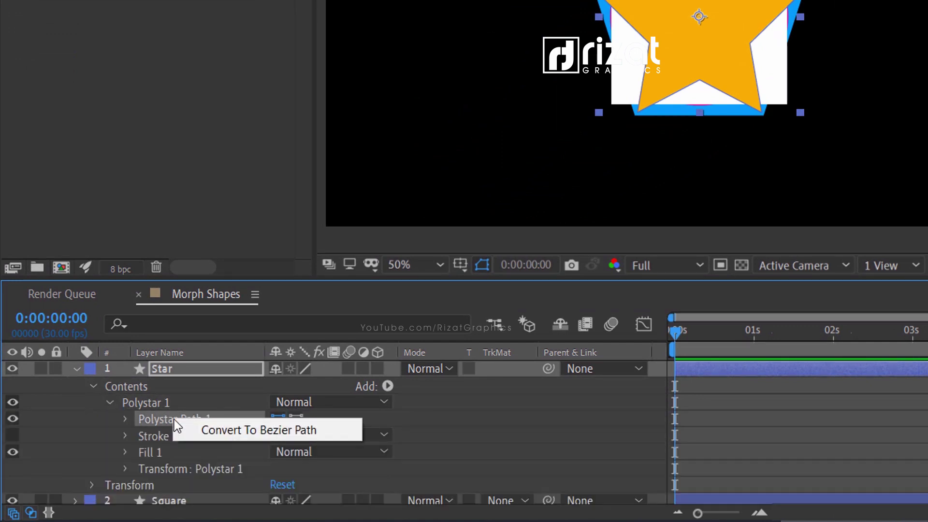
click(213, 430)
click(125, 420)
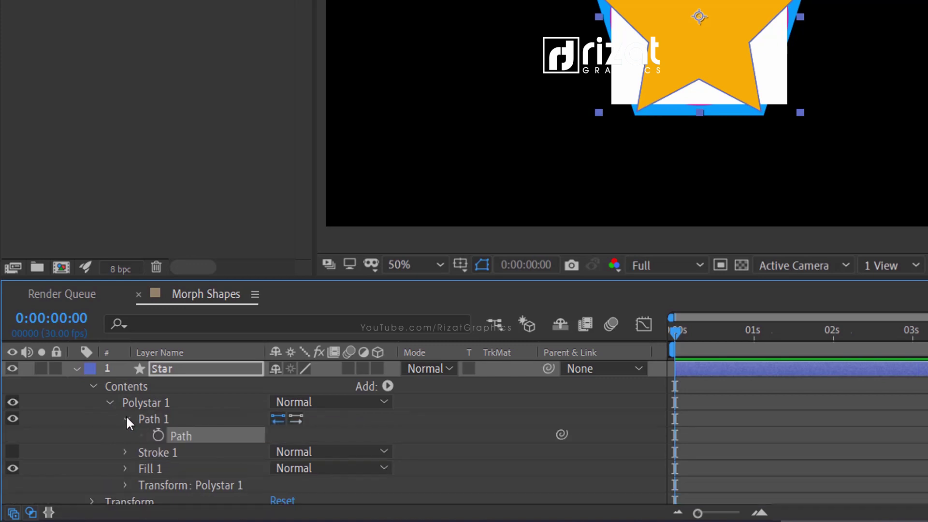
click(158, 433)
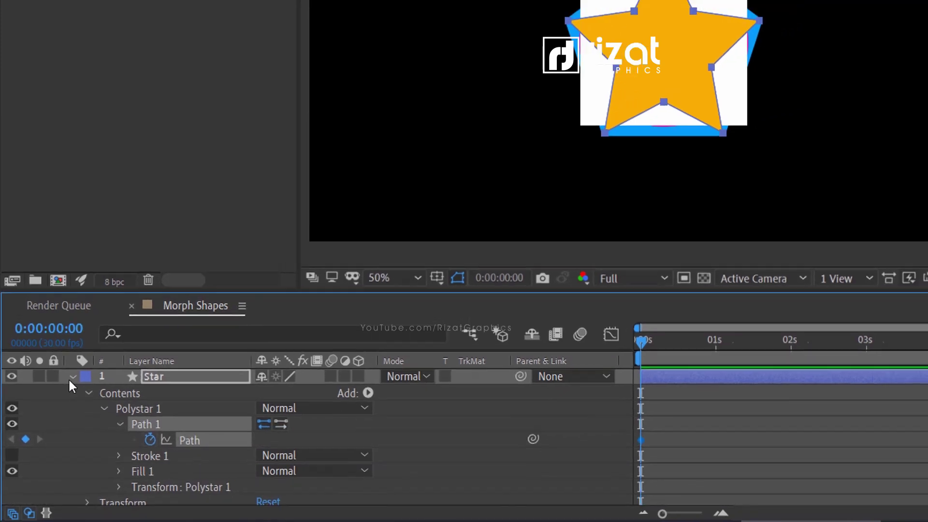
click(73, 376)
drag(145, 376, 149, 432)
drag(98, 463, 100, 468)
click(102, 469)
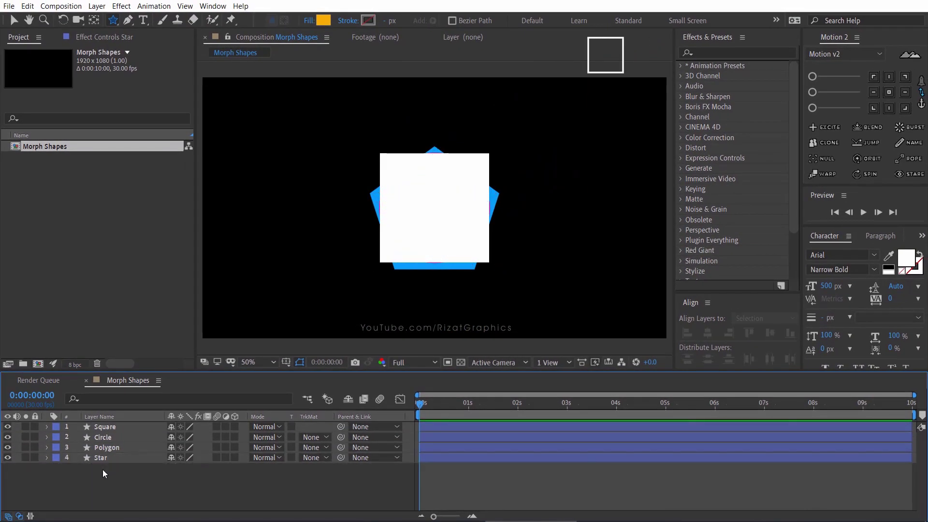
Reveal all four layers' keyframed Path rows with U, enlarge the timeline, and select Square's 0 s keyframe.
click(103, 461)
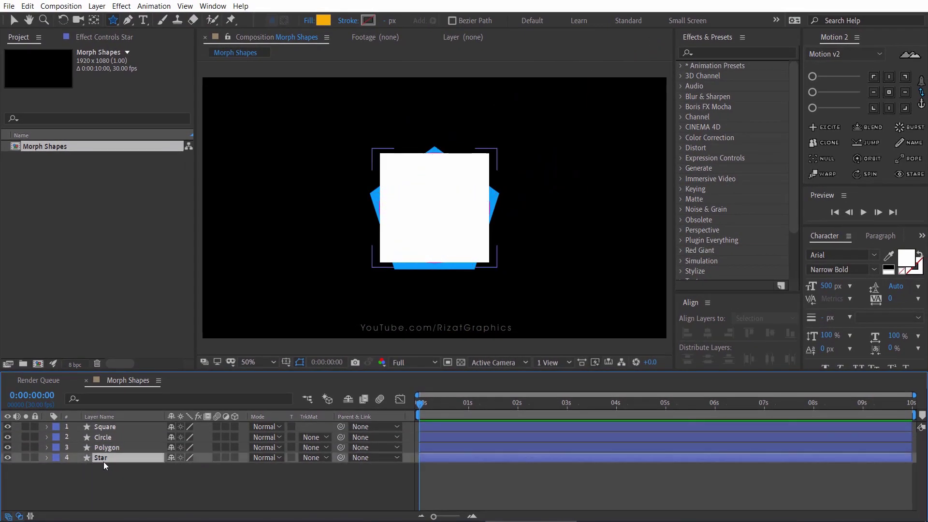
shift+click(107, 428)
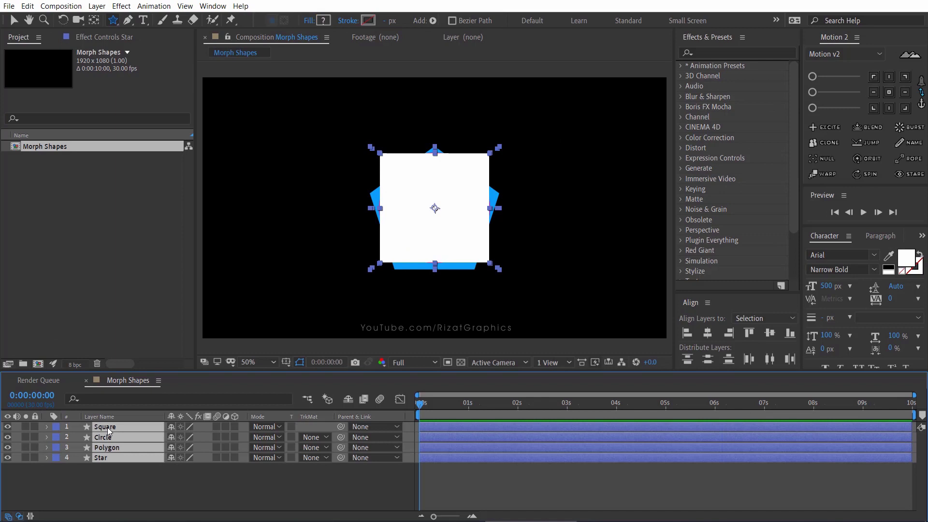
key(u)
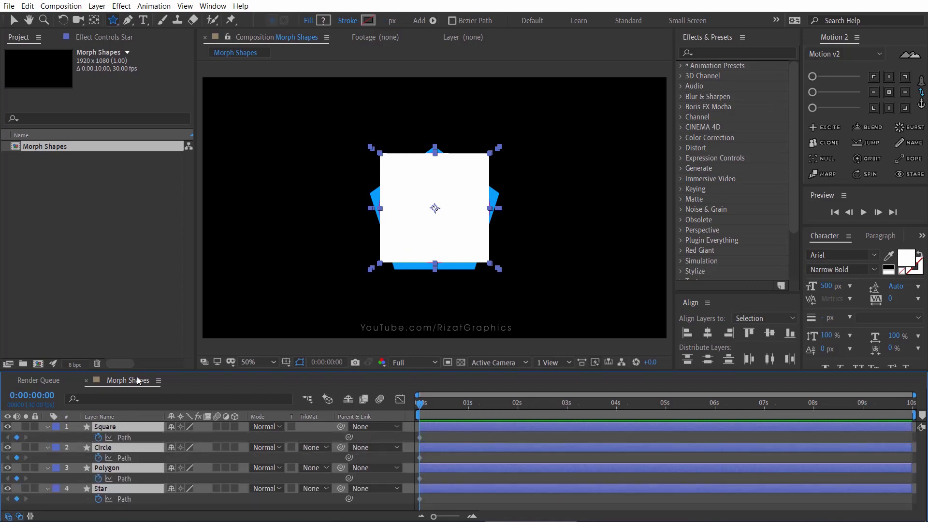
drag(136, 371, 135, 346)
click(161, 497)
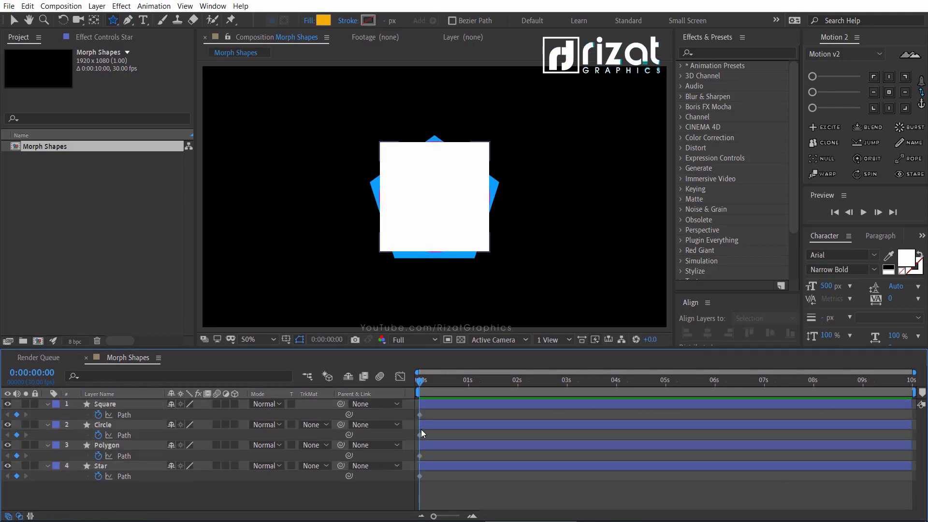
click(420, 414)
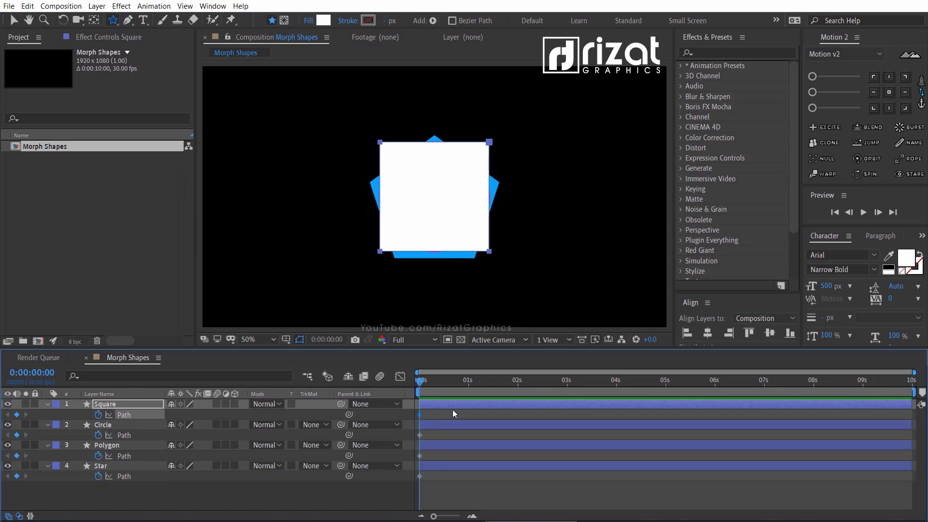
Paste the square path keyframe at 1 s to hold the square shape.
click(468, 381)
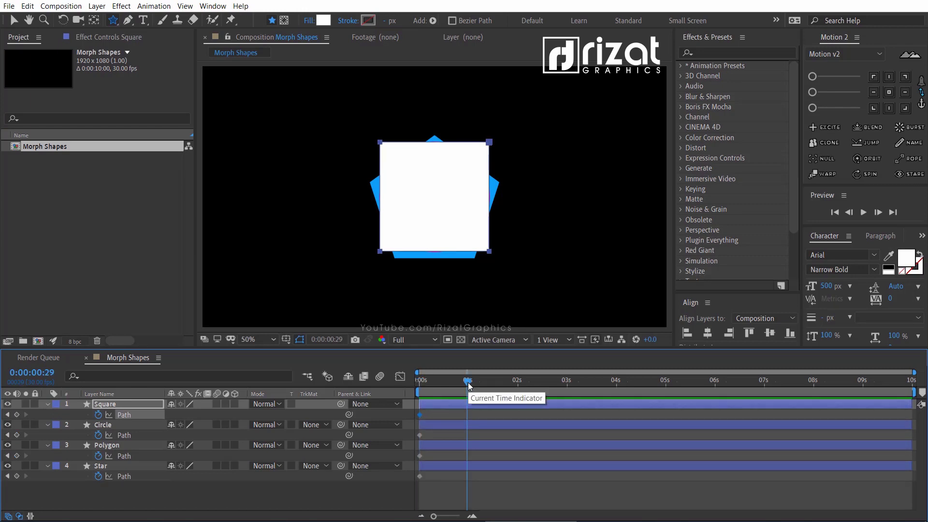
key(Page_Down)
key(ctrl+v)
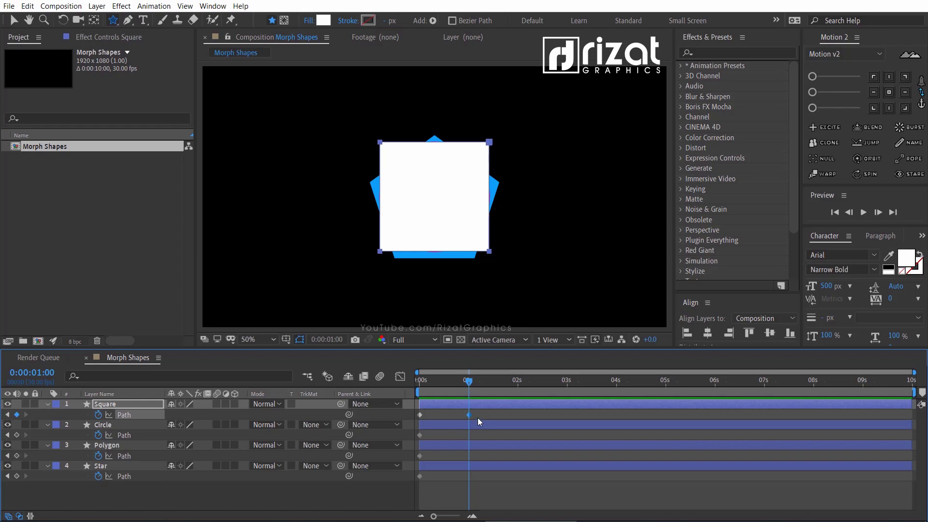
Paste the Circle layer's path into Square's Path at 2 s and align it over the pink circle.
click(419, 435)
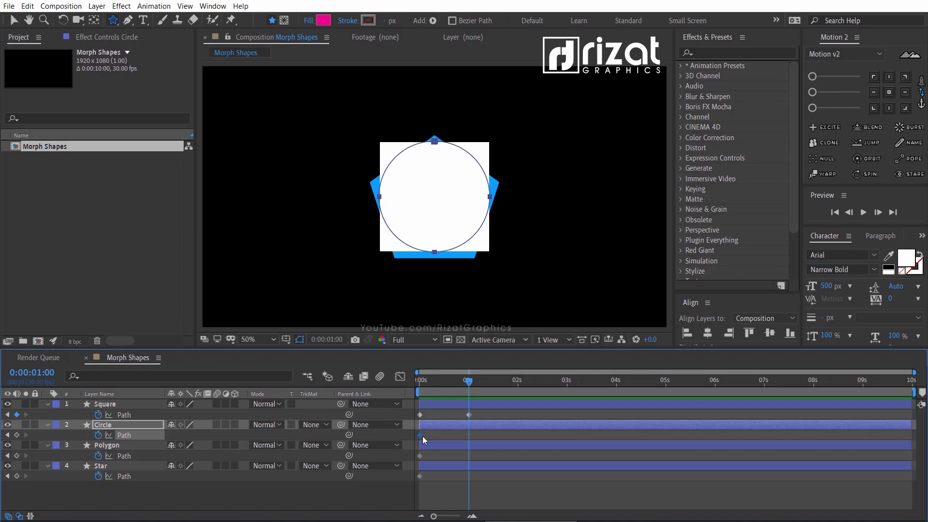
drag(471, 381, 519, 383)
click(127, 415)
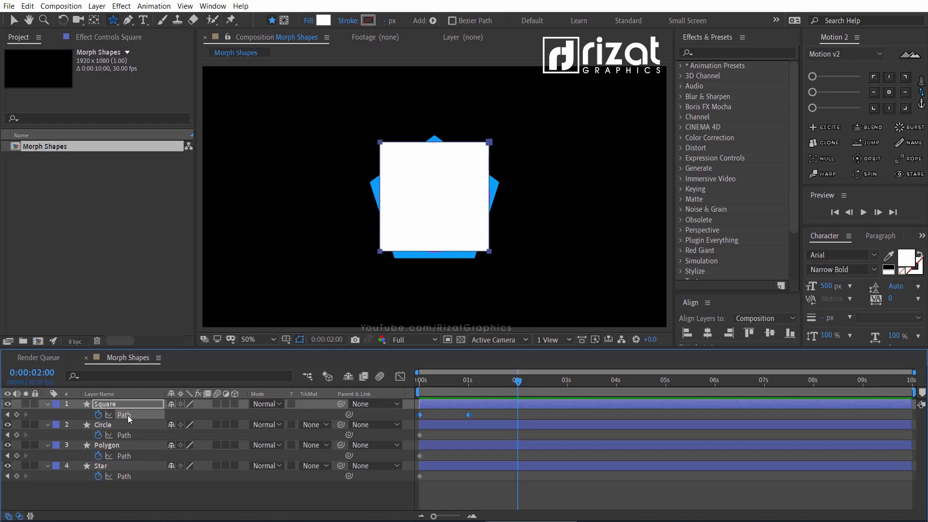
key(ctrl+v)
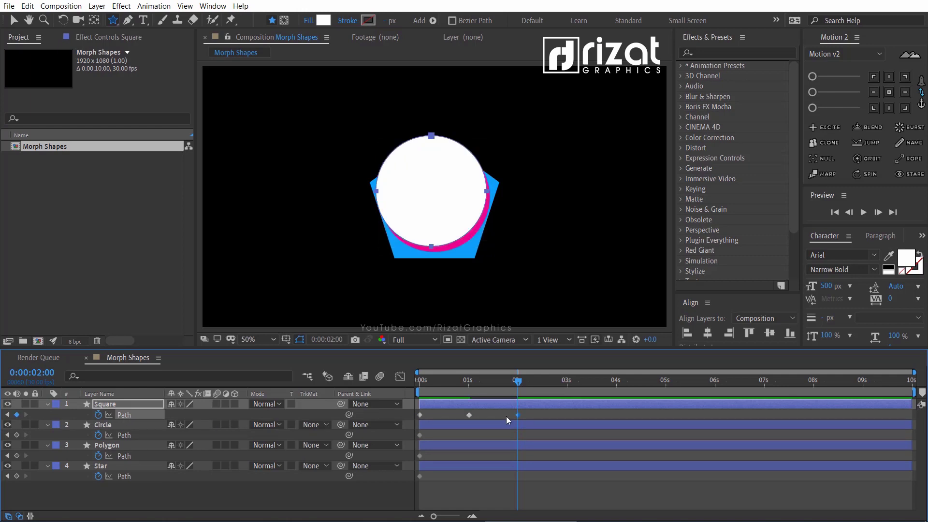
click(14, 22)
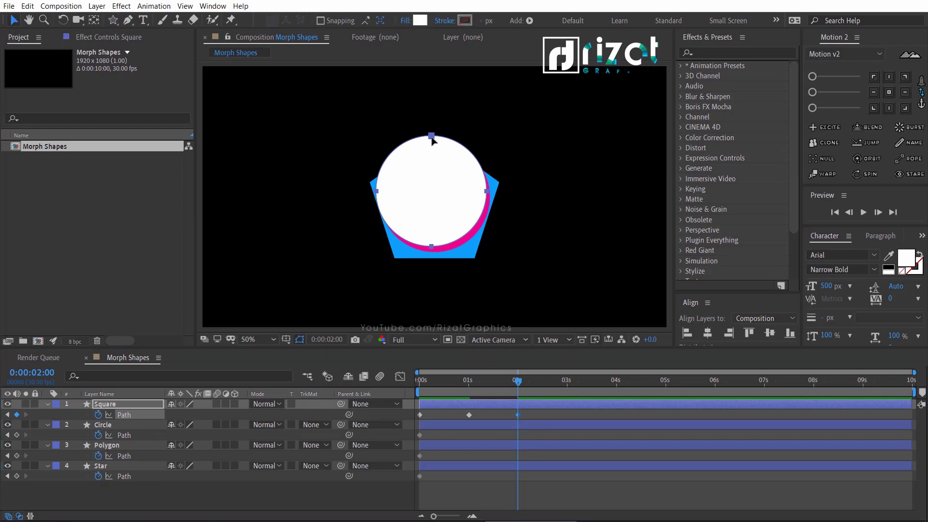
drag(431, 138, 436, 146)
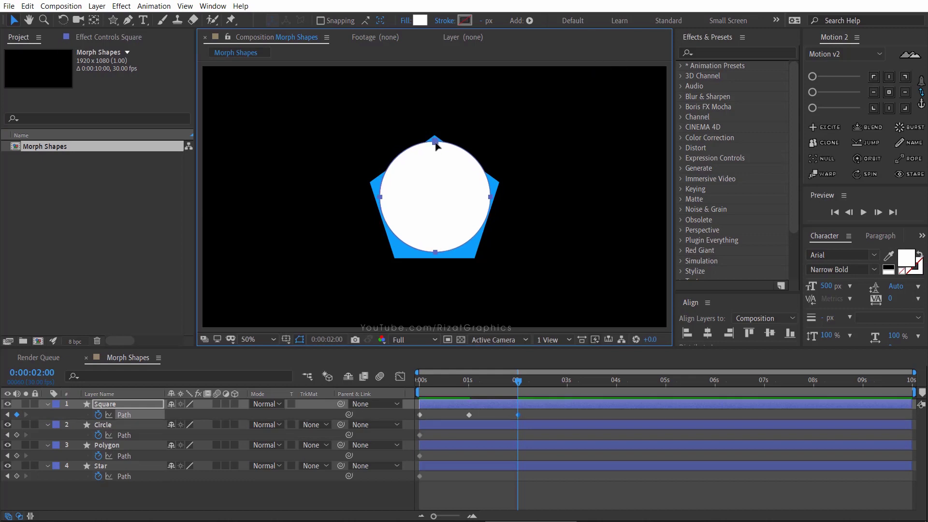
click(518, 414)
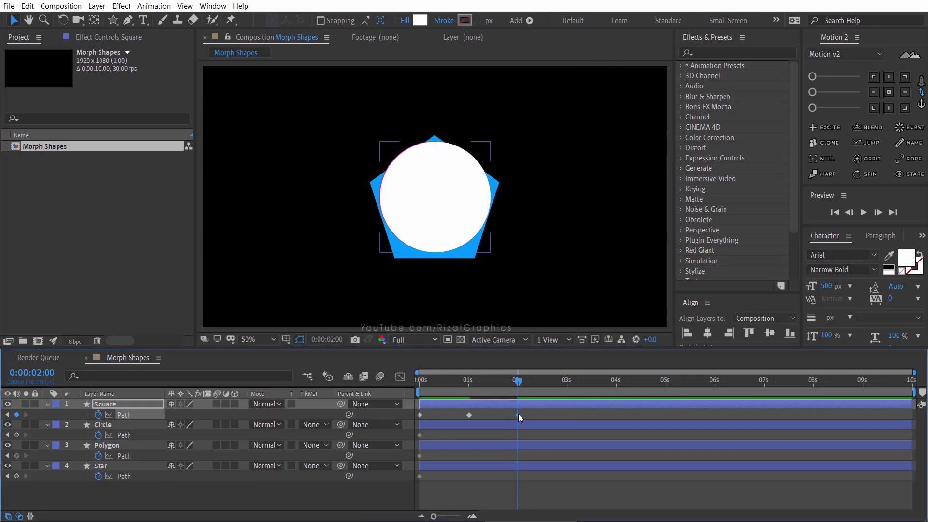
click(568, 385)
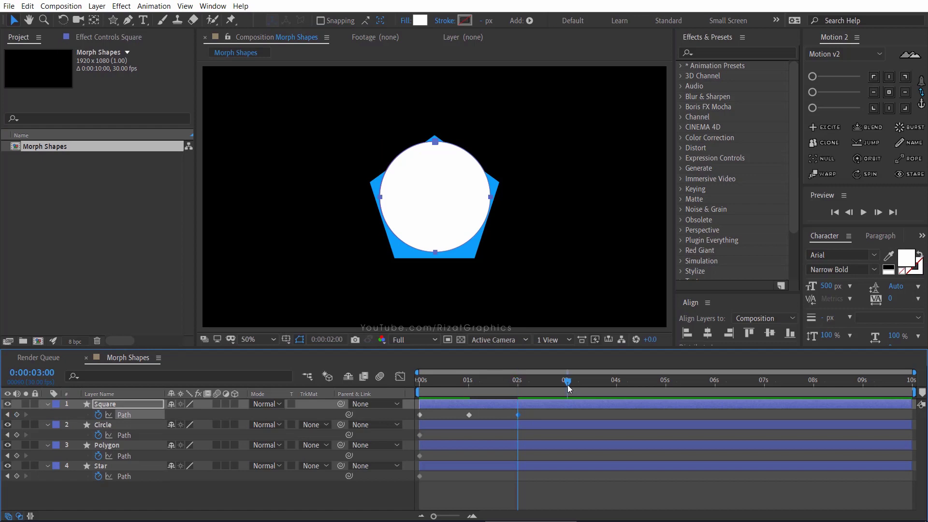
Copy the circle keyframe to 3 s as a hold, then delete the Circle layer.
key(ctrl+c)
key(ctrl+v)
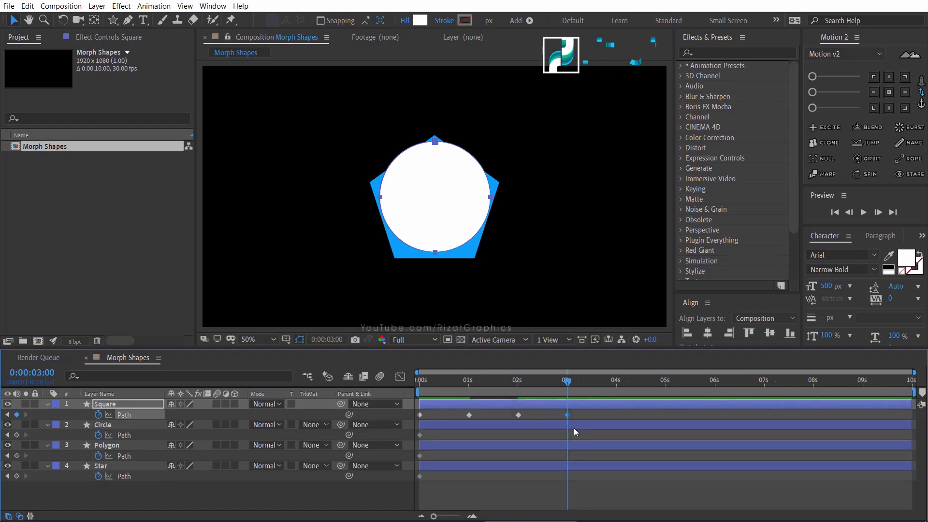
click(113, 425)
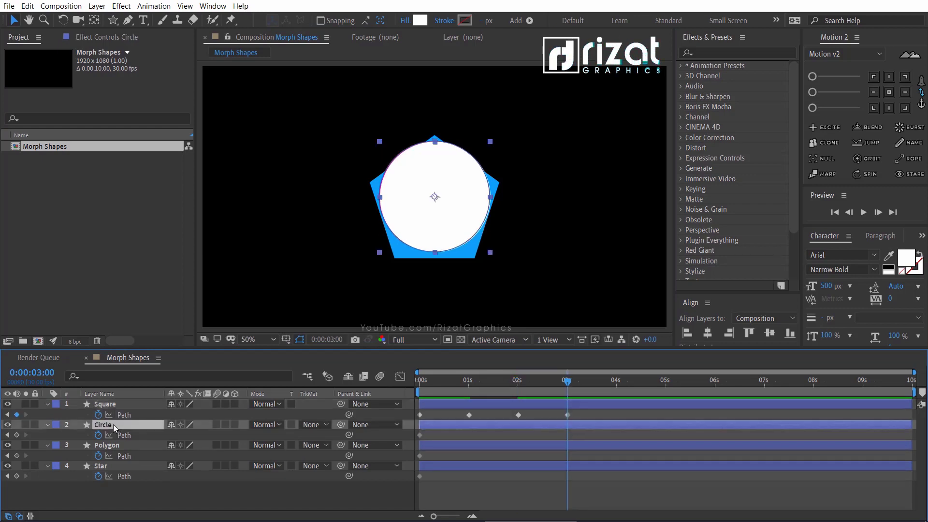
key(Delete)
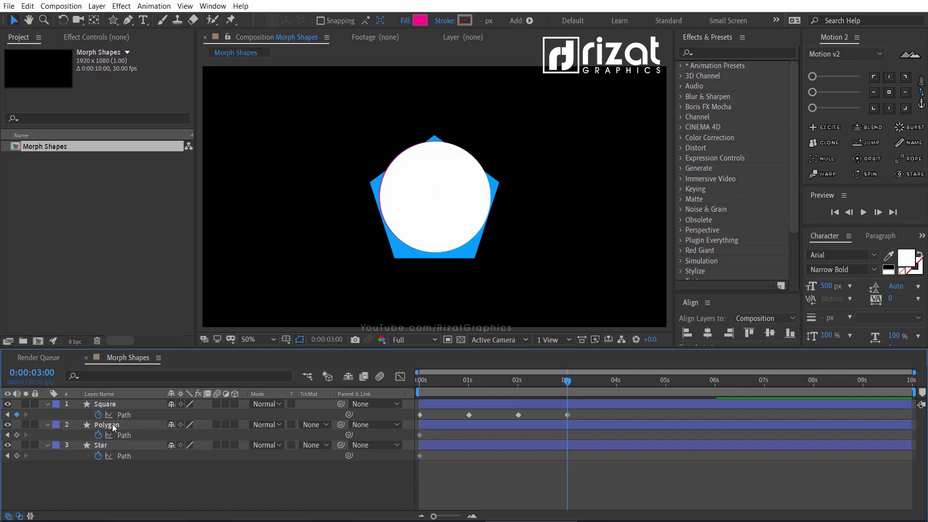
Paste the Polygon path into Square's Path at 4 s and move it over the blue pentagon.
click(112, 424)
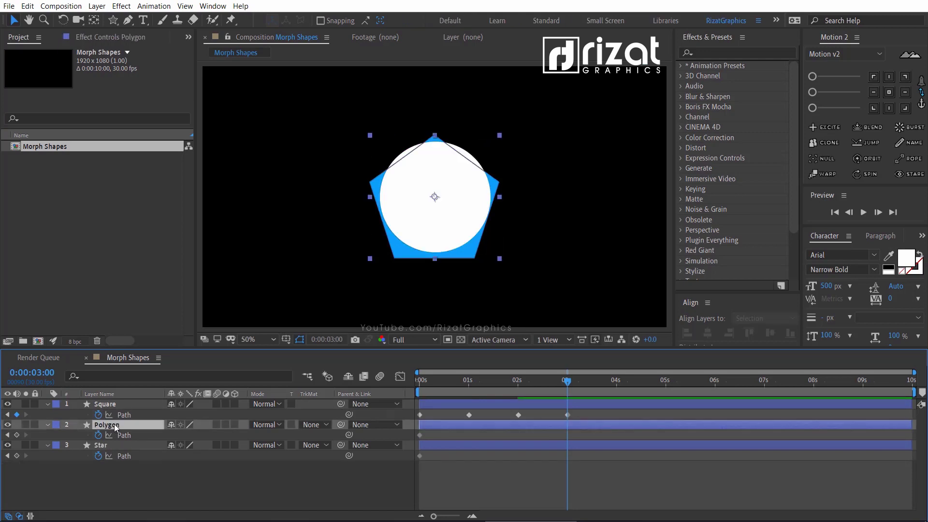
click(126, 436)
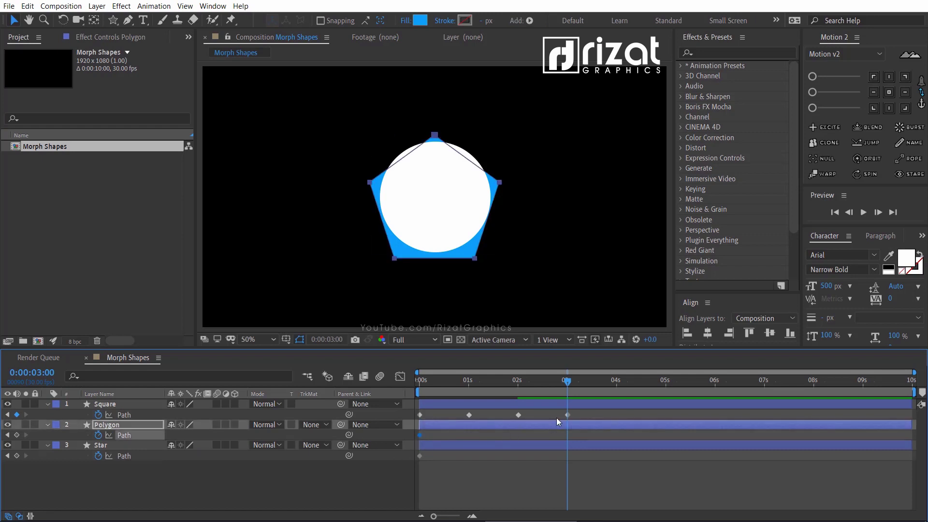
drag(570, 385, 618, 385)
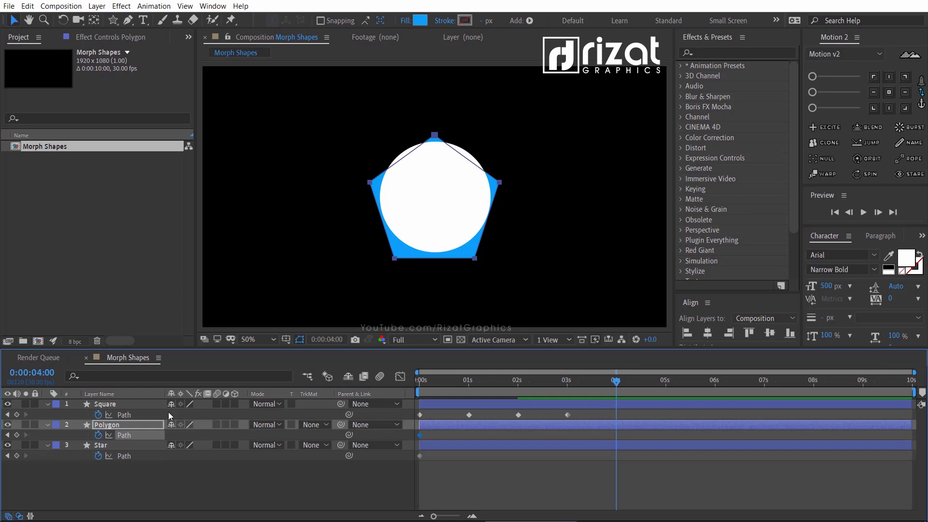
click(140, 413)
key(ctrl+v)
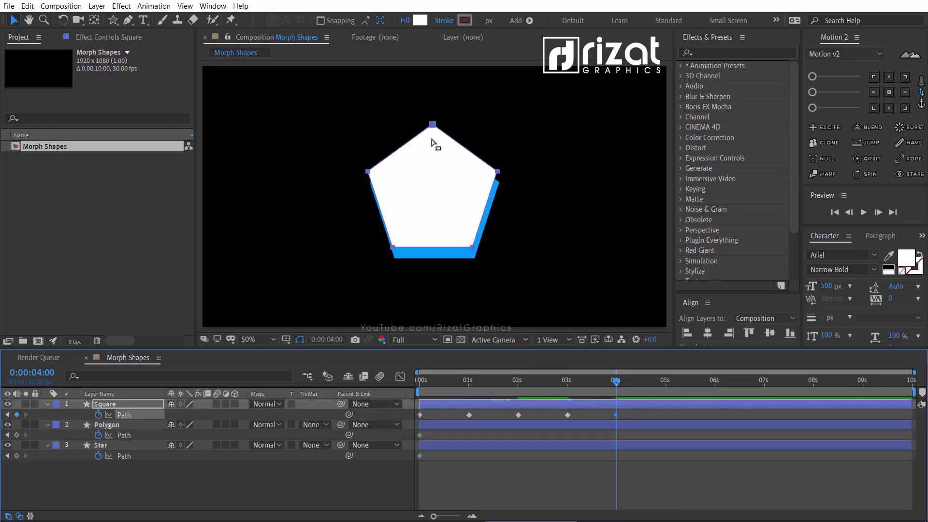
drag(434, 127, 436, 137)
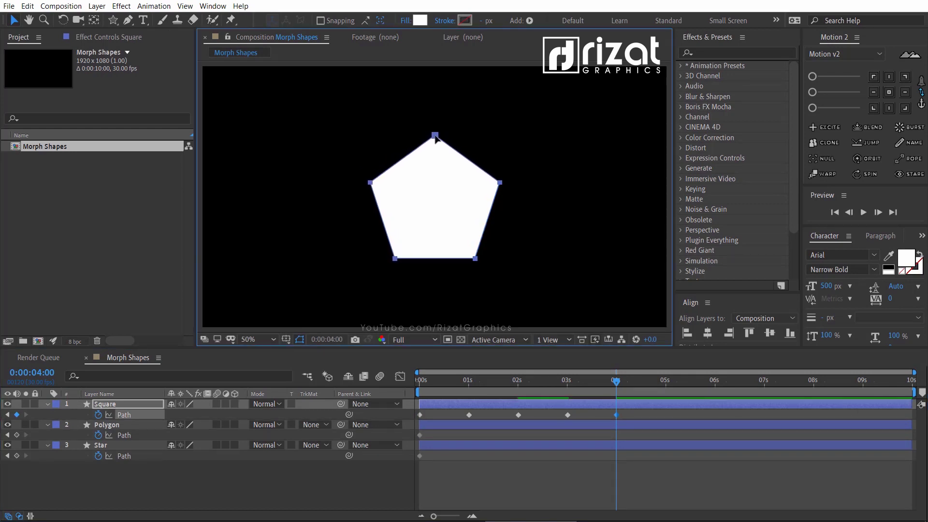
click(630, 416)
Paste the pentagon keyframe at 5 s as a hold, then delete the Polygon layer.
click(615, 415)
click(665, 382)
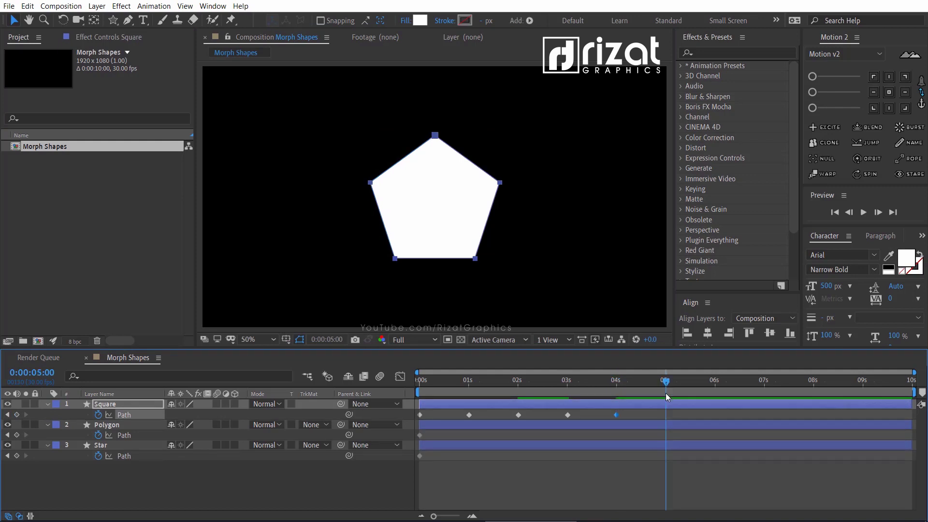
key(ctrl+v)
click(117, 426)
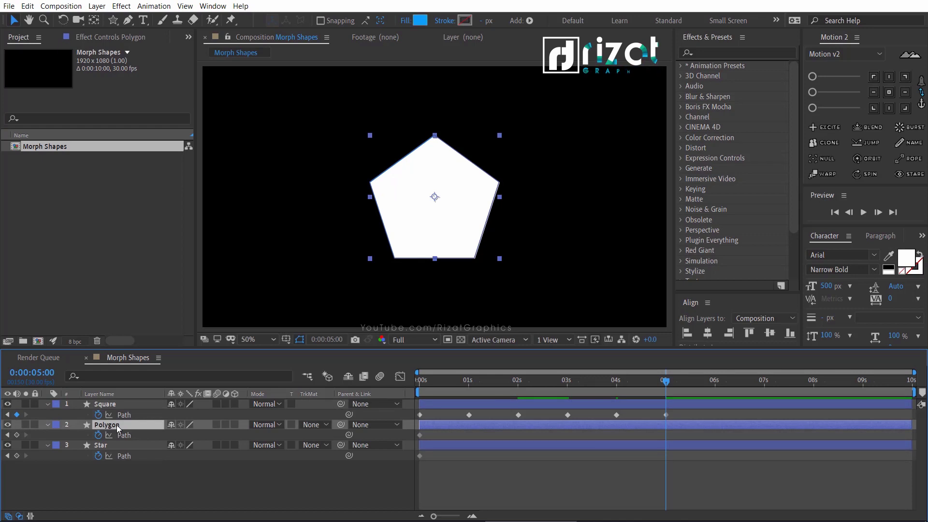
key(Delete)
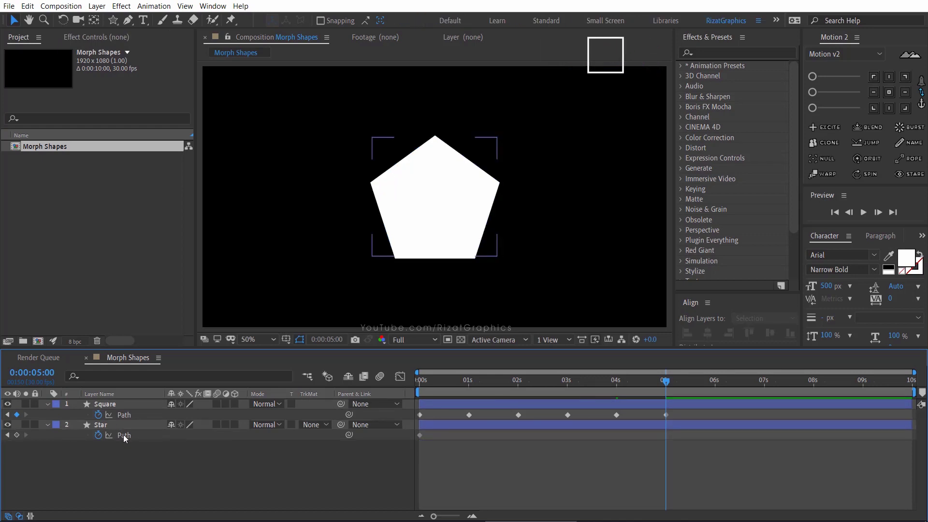
Paste the Star path into Square's Path at 6 s and line it up over the orange star.
click(122, 434)
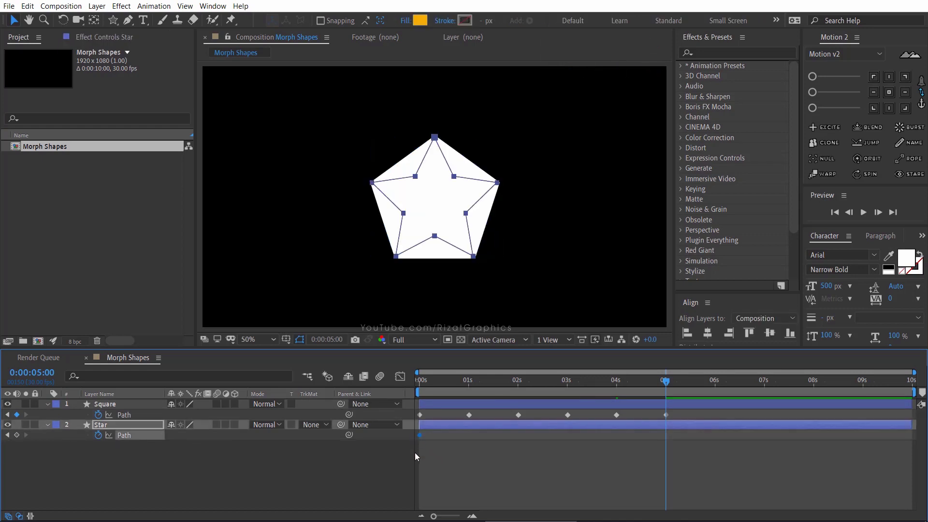
drag(668, 382, 717, 381)
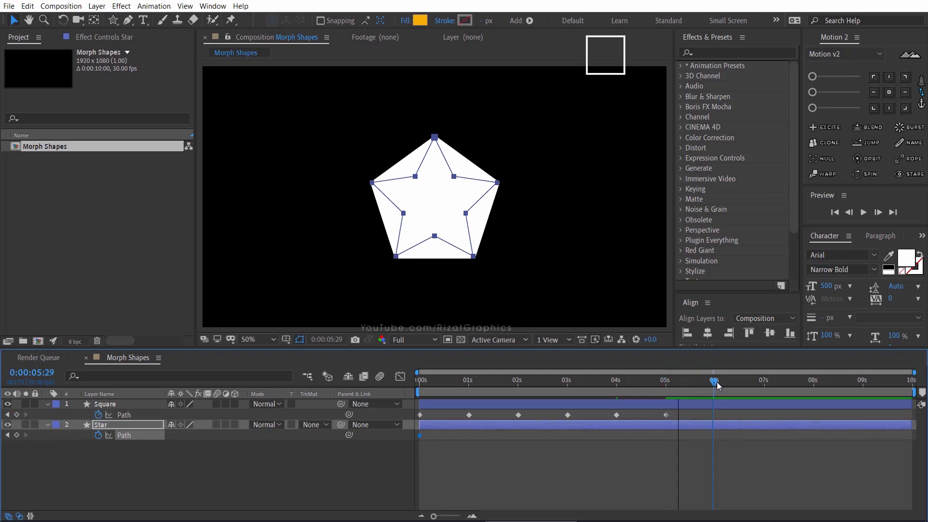
click(125, 414)
key(ctrl+v)
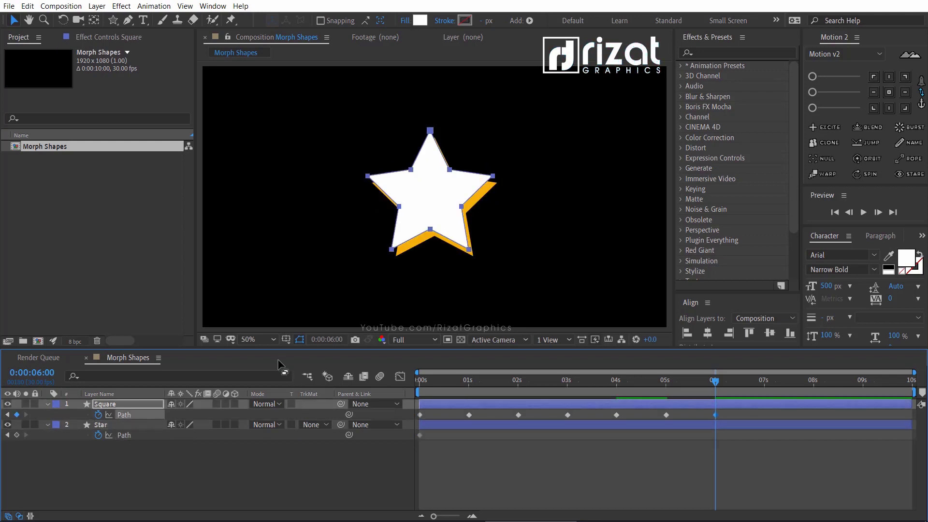
drag(429, 136, 435, 140)
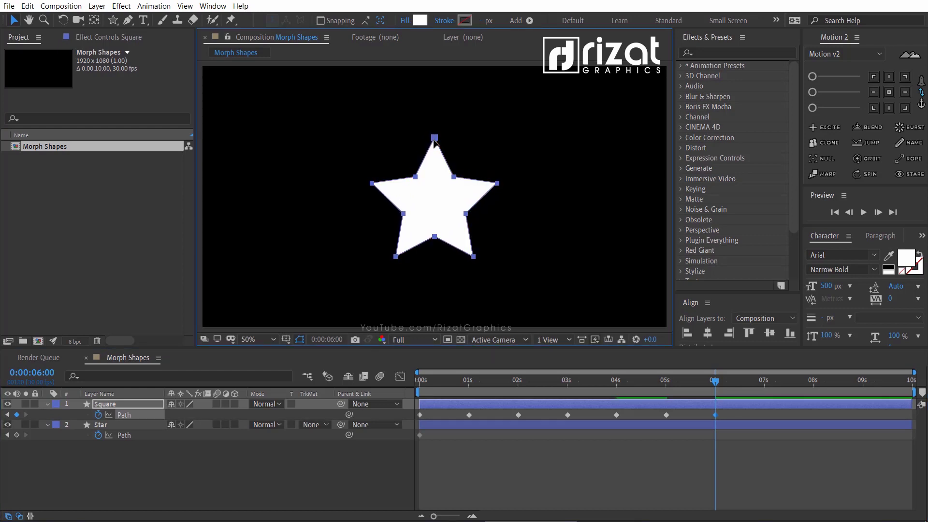
click(727, 410)
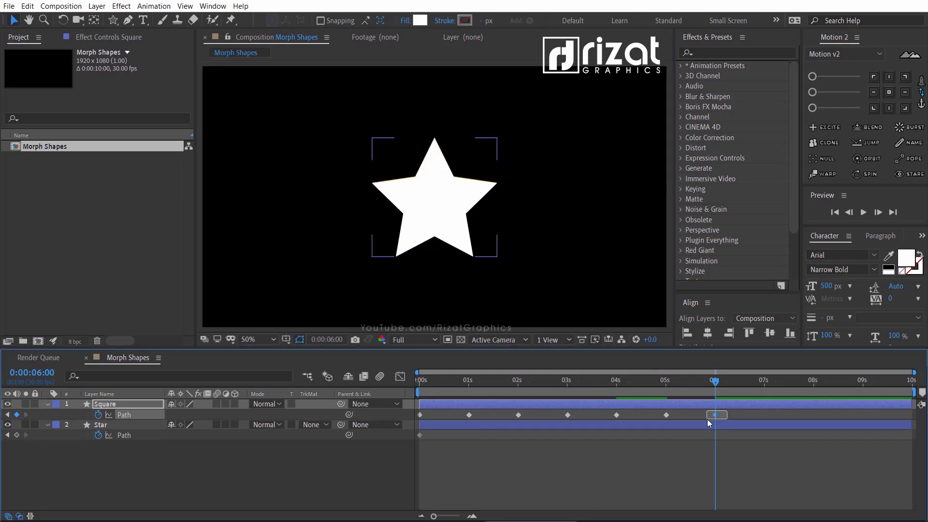
Copy the 0 s square keyframe and paste it at 8 s so the shape returns to a square.
click(764, 384)
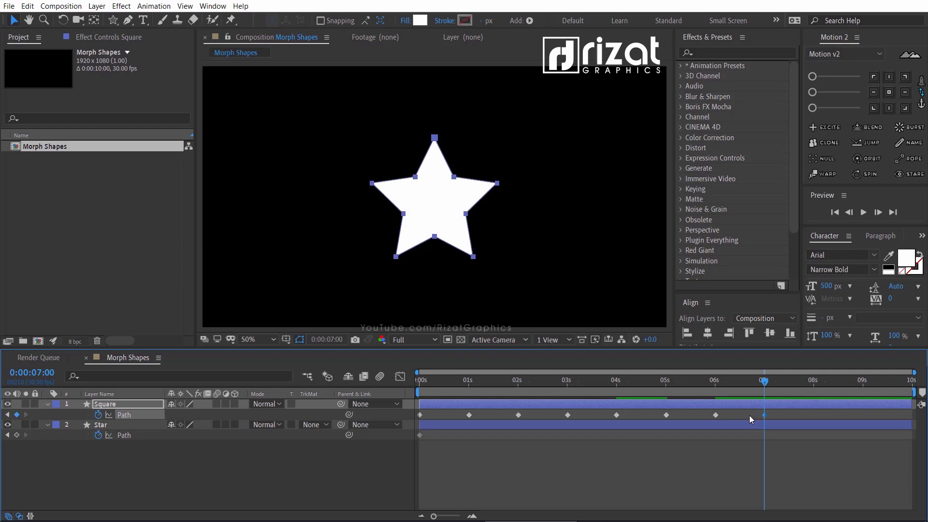
click(420, 415)
click(813, 384)
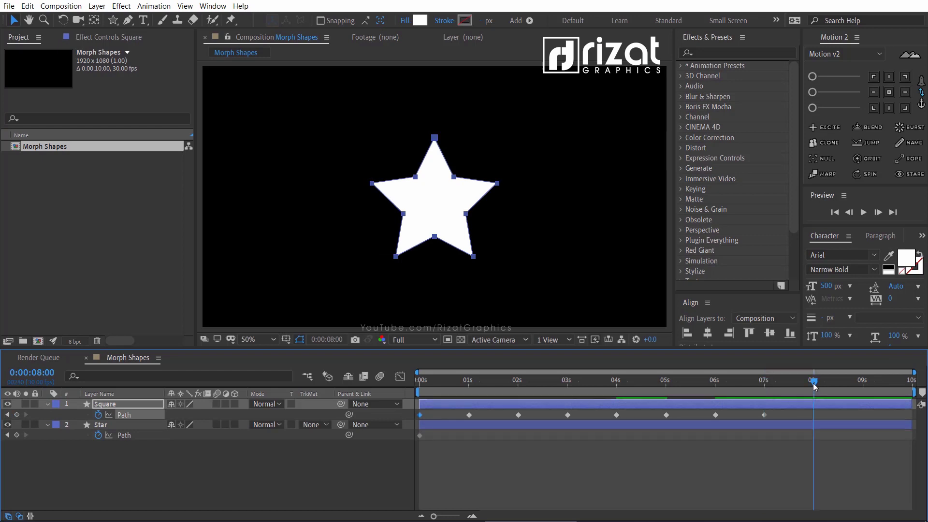
key(ctrl+v)
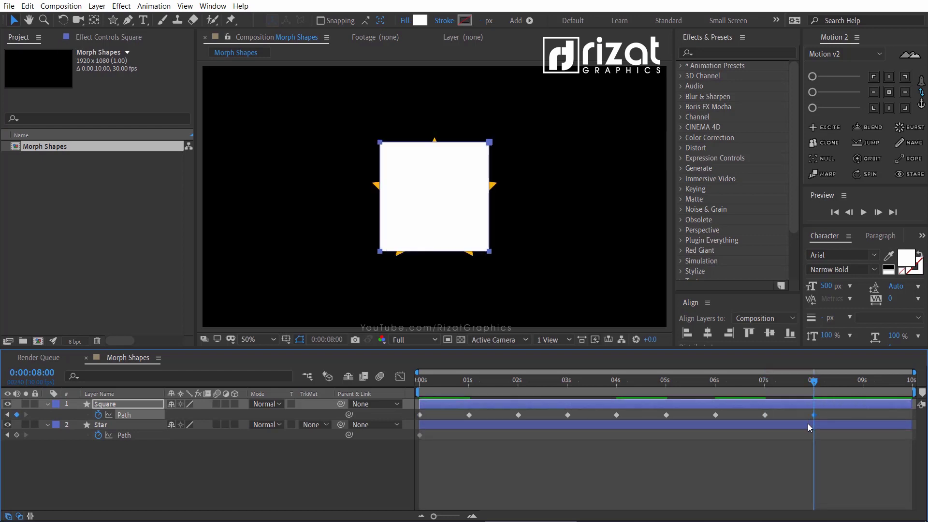
Delete the leftover Star layer.
click(428, 449)
click(425, 427)
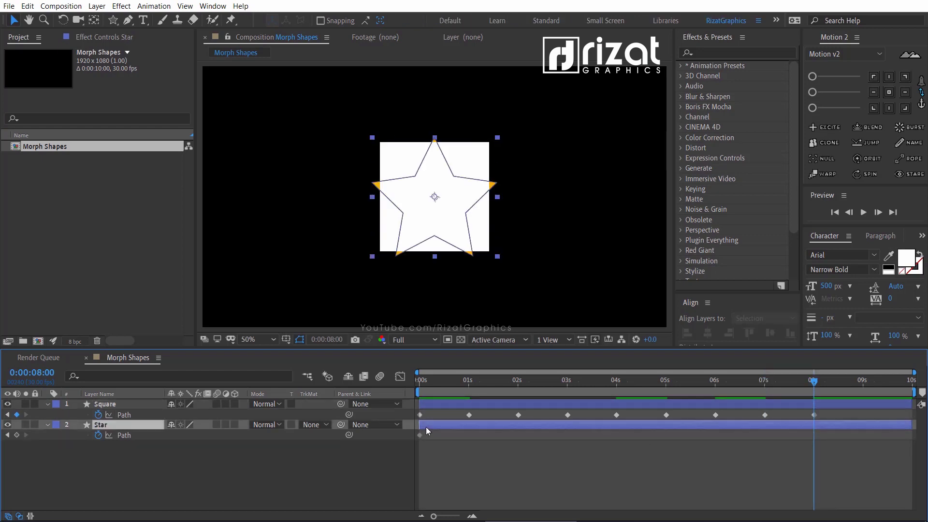
key(Delete)
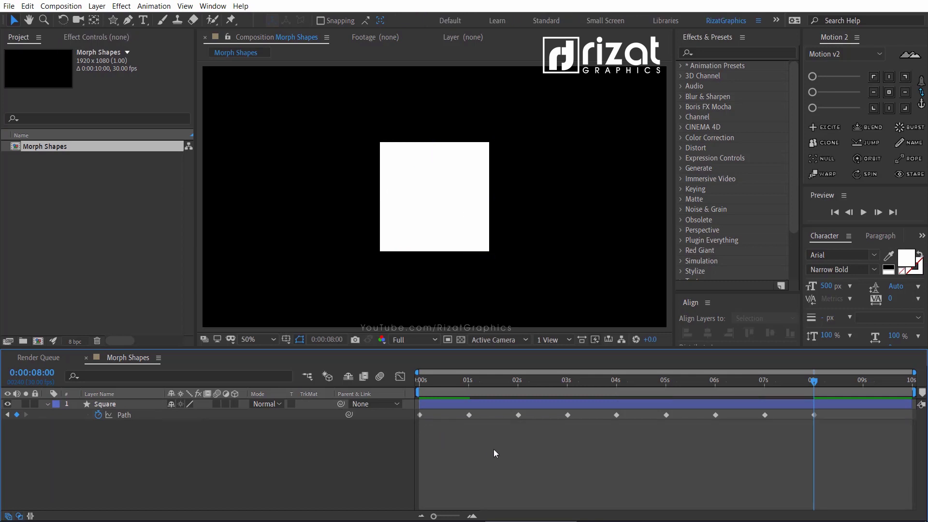
click(863, 212)
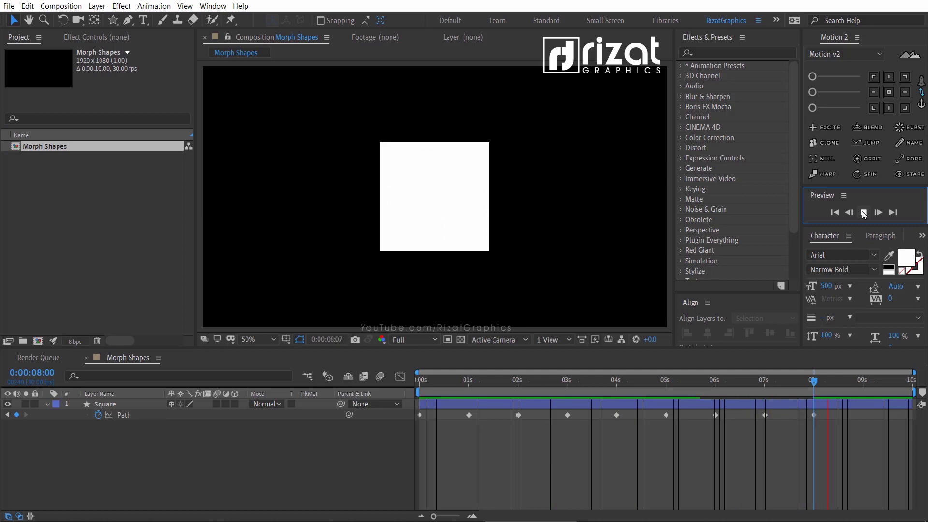
key(space)
key(Home)
click(418, 384)
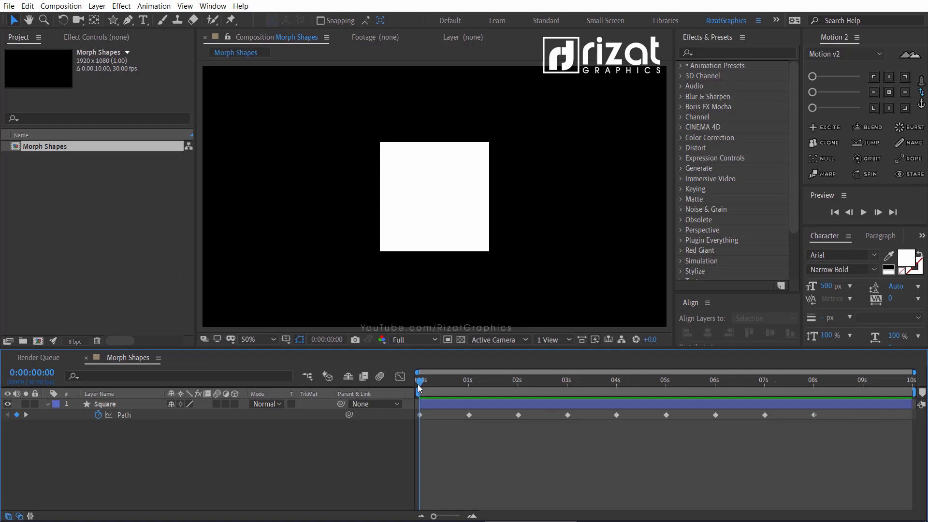
Reveal the Square's Rectangle 1 Fill and set a Color keyframe at frame zero.
click(48, 404)
click(48, 404)
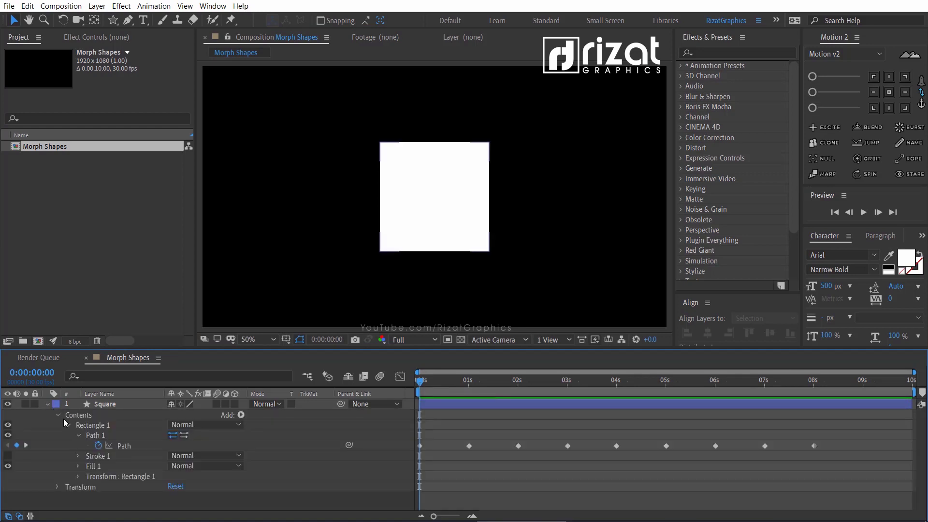
click(78, 466)
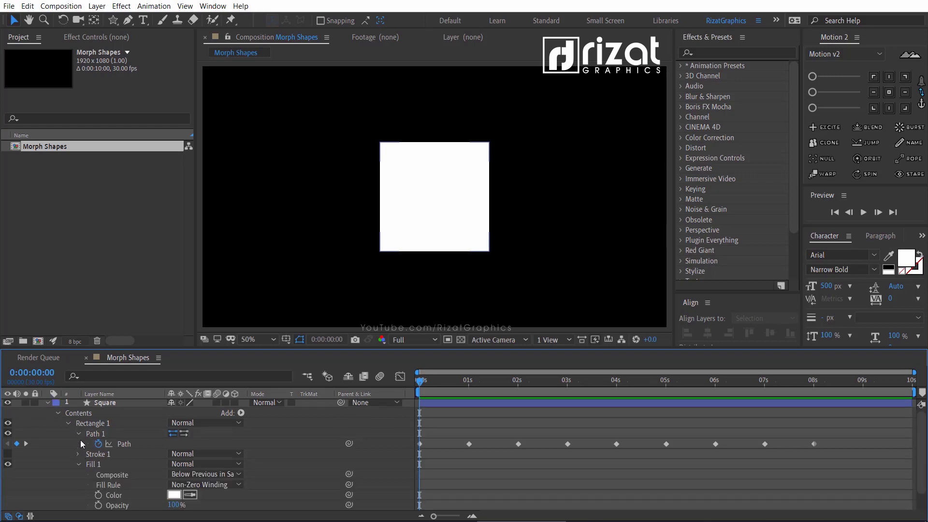
click(78, 435)
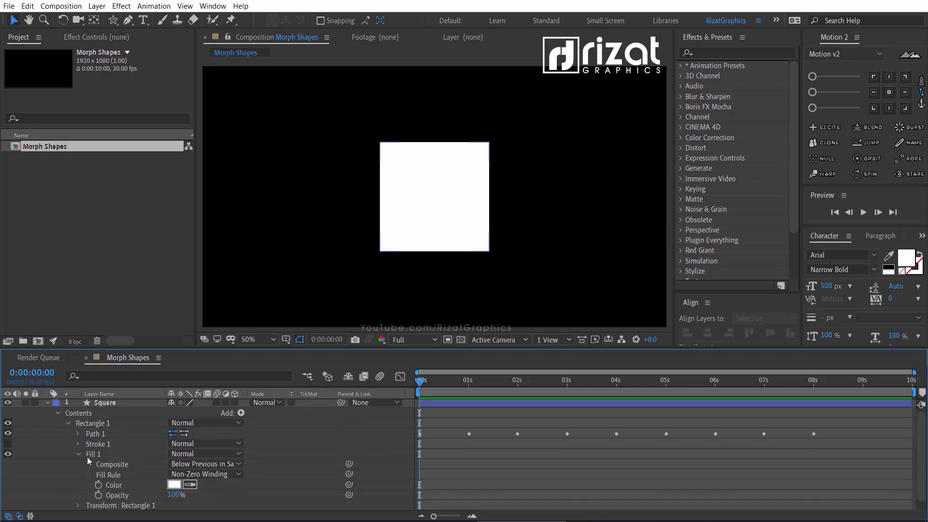
click(99, 484)
Change the square's fill colour to magenta FF009C.
click(174, 484)
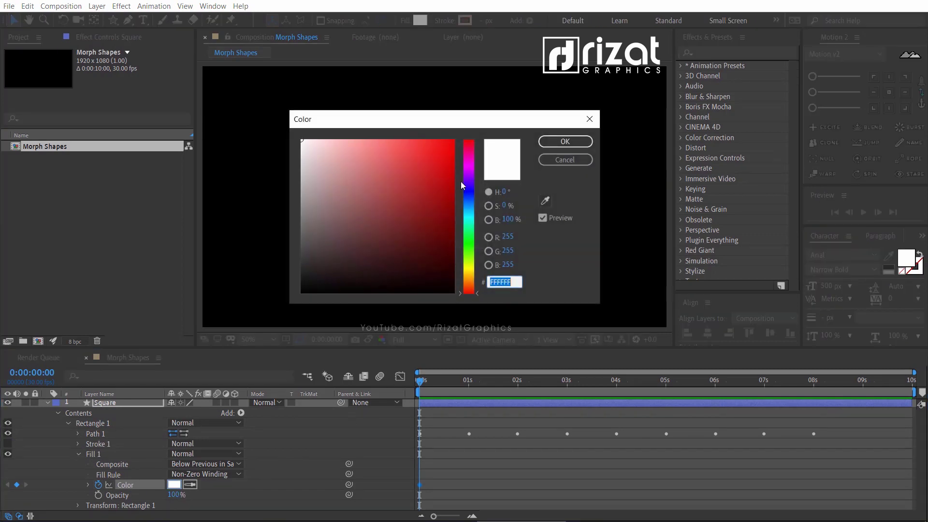
click(469, 169)
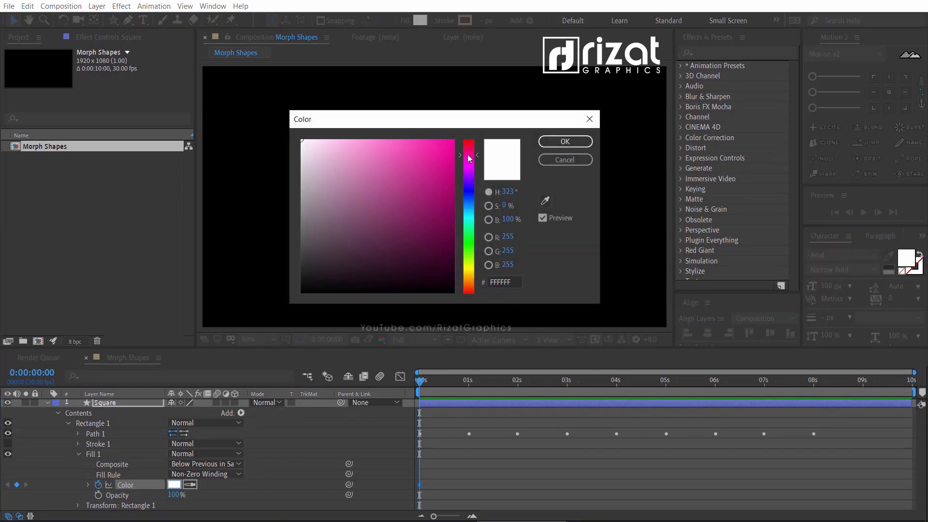
click(452, 141)
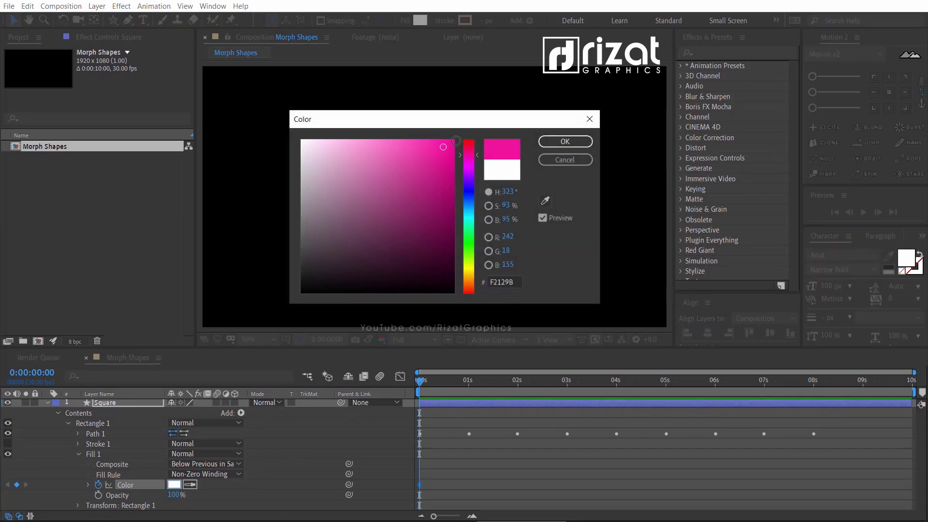
click(503, 282)
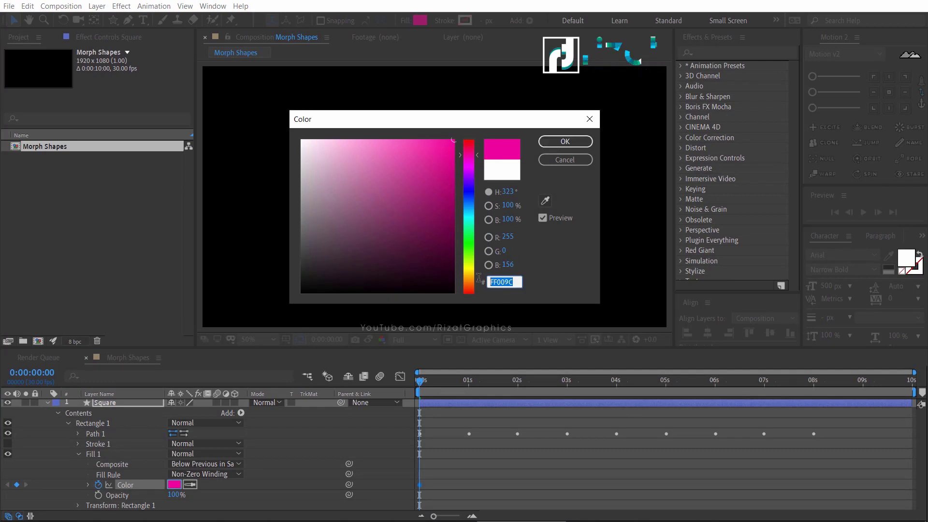
click(562, 142)
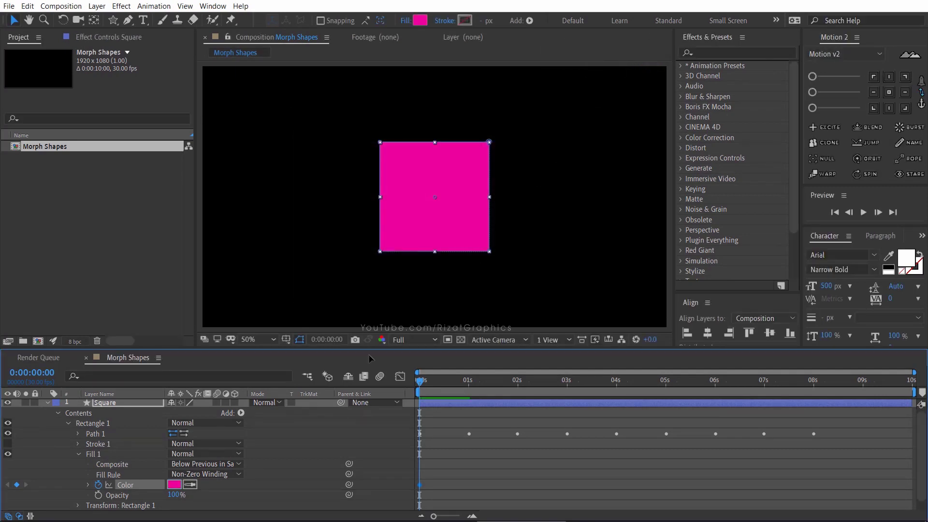
click(79, 454)
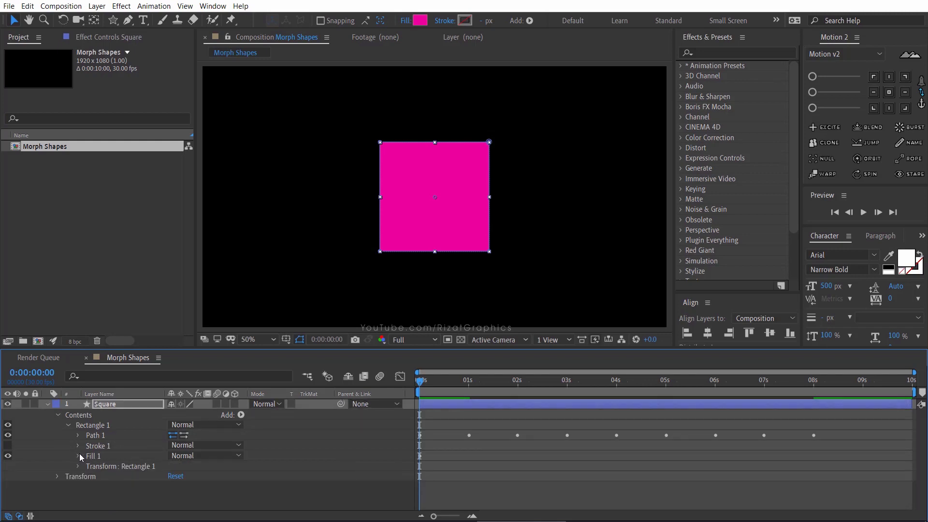
Move the playhead to exactly 2 seconds, where the square becomes a circle.
click(79, 455)
drag(420, 383, 471, 388)
key(Page_Down)
key(Page_Up)
key(Page_Down)
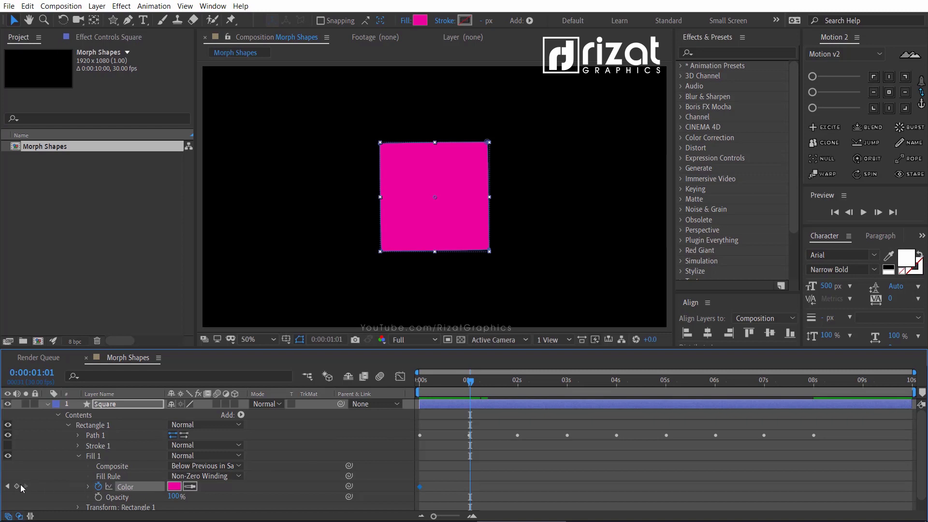
drag(472, 385, 521, 390)
key(Page_Up)
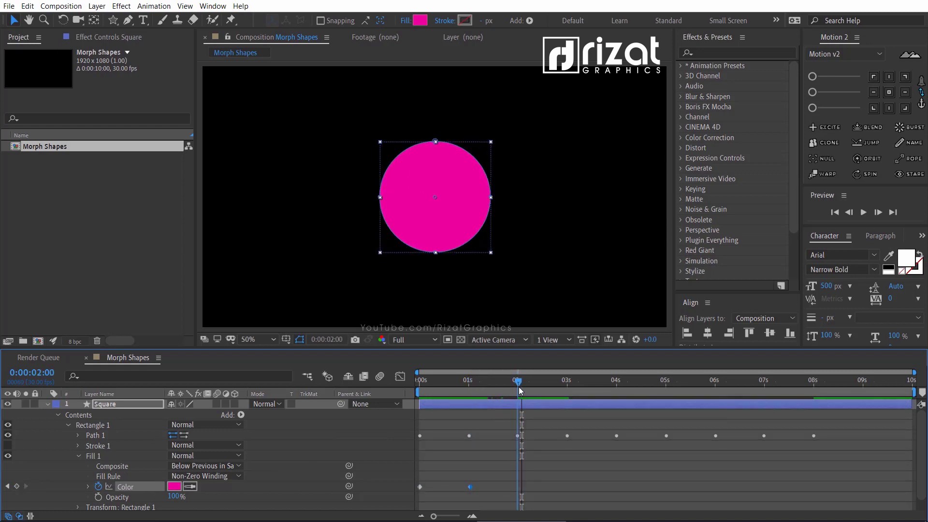
Make the circle's fill blue at 2 s and preview the colour and shape animation.
click(175, 486)
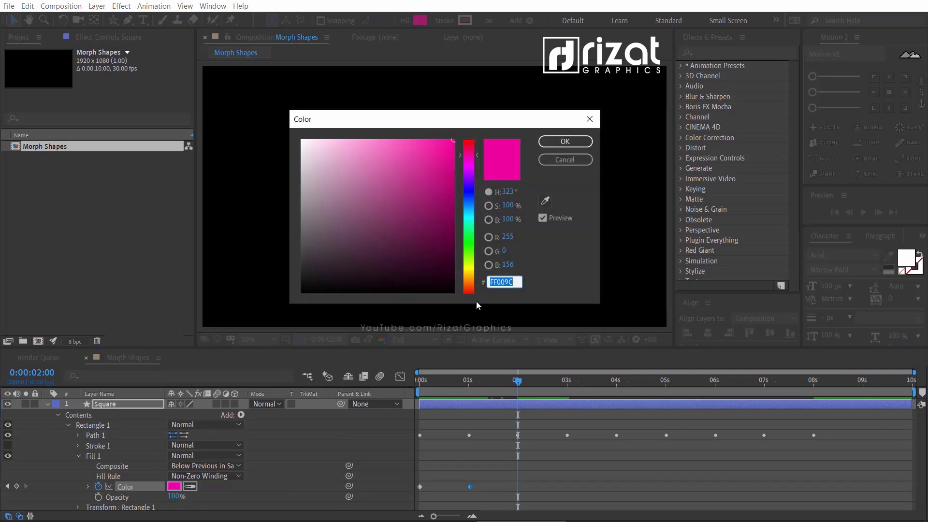
drag(470, 218, 469, 204)
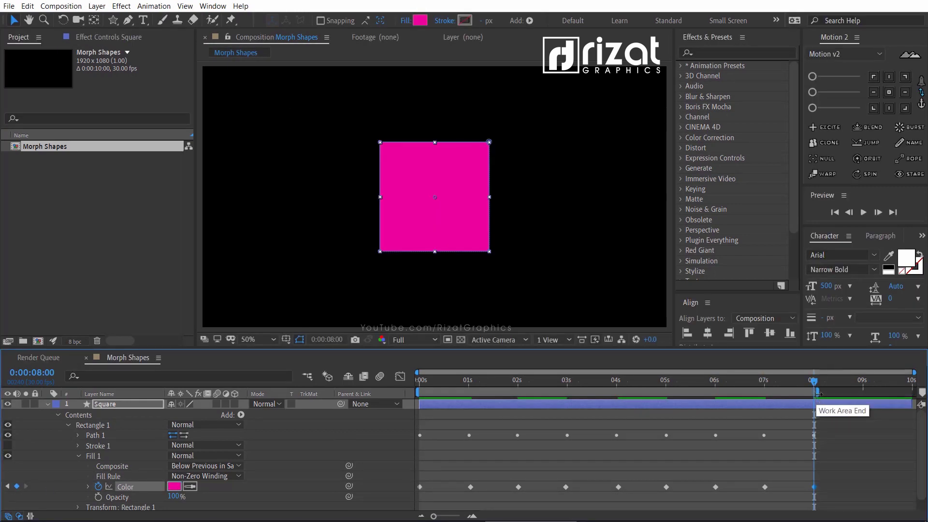
click(863, 213)
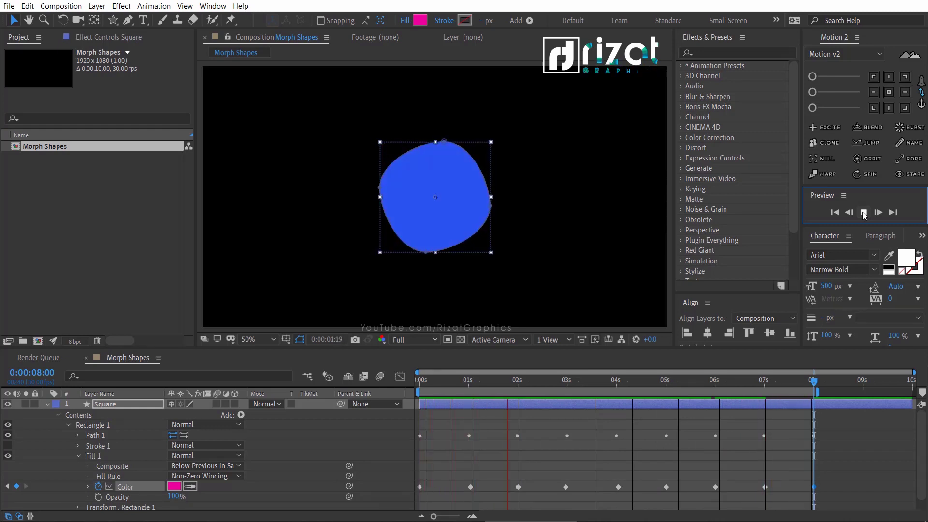
Stop the preview and list only the Square layer's animated properties with U.
click(863, 213)
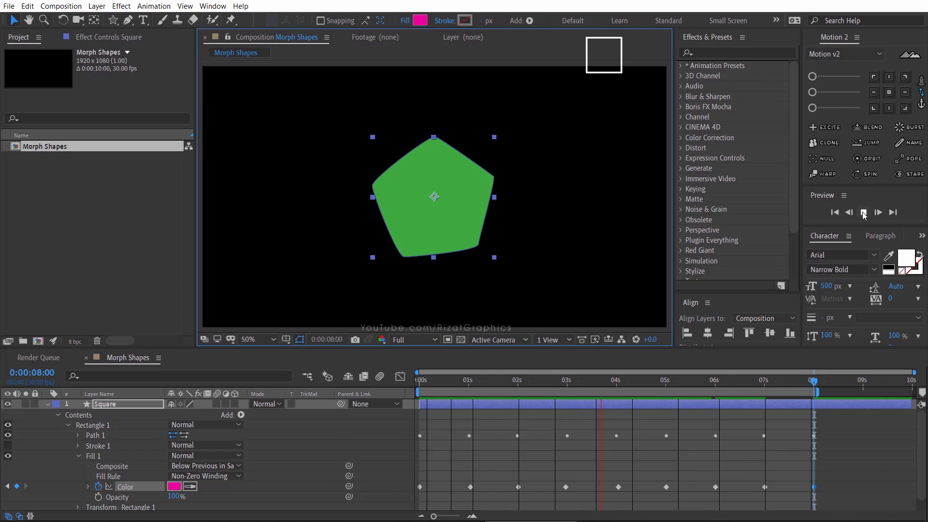
click(47, 404)
click(97, 403)
key(u)
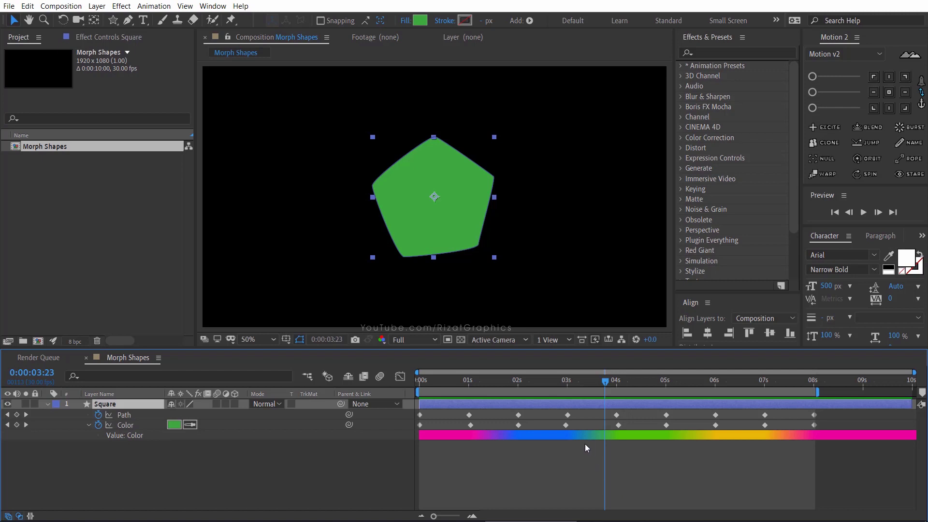
Select the colour keyframes at 3, 4 and 1 seconds, then marquee the 4–8 s keyframes.
click(567, 425)
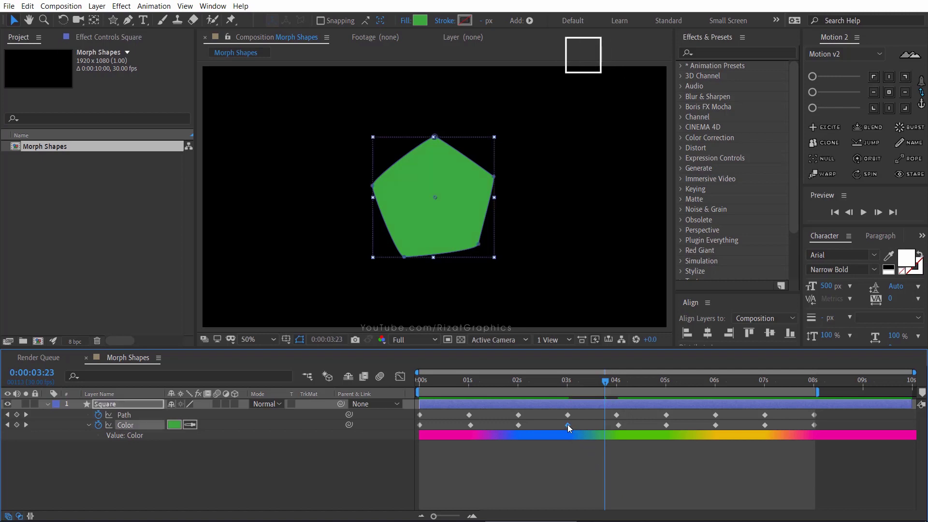
click(617, 424)
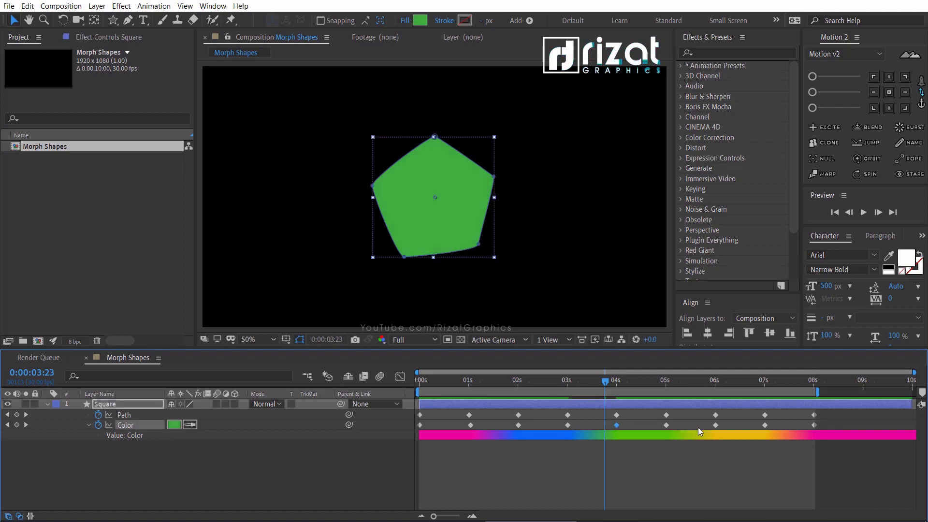
click(470, 425)
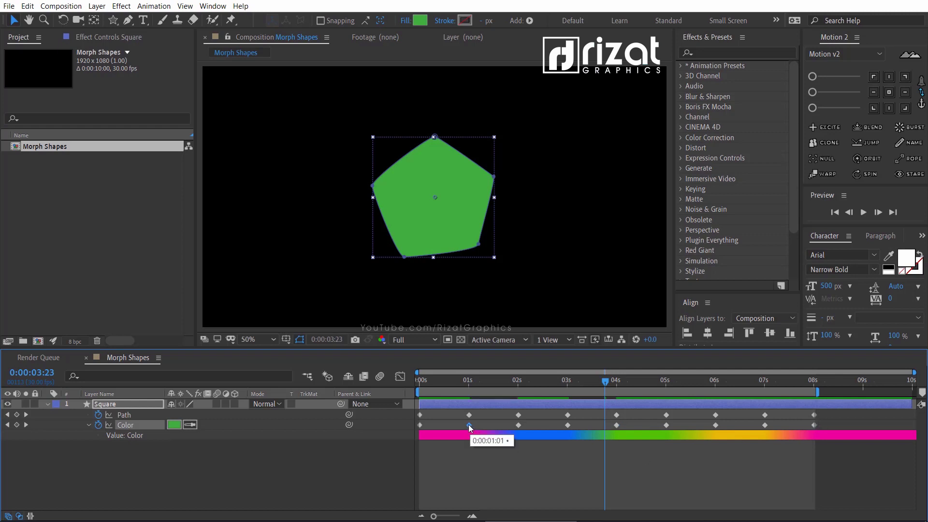
drag(822, 416, 419, 426)
Apply Easy Ease to all Path and Color keyframes, deselect the layer, and play back the result.
right_click(420, 425)
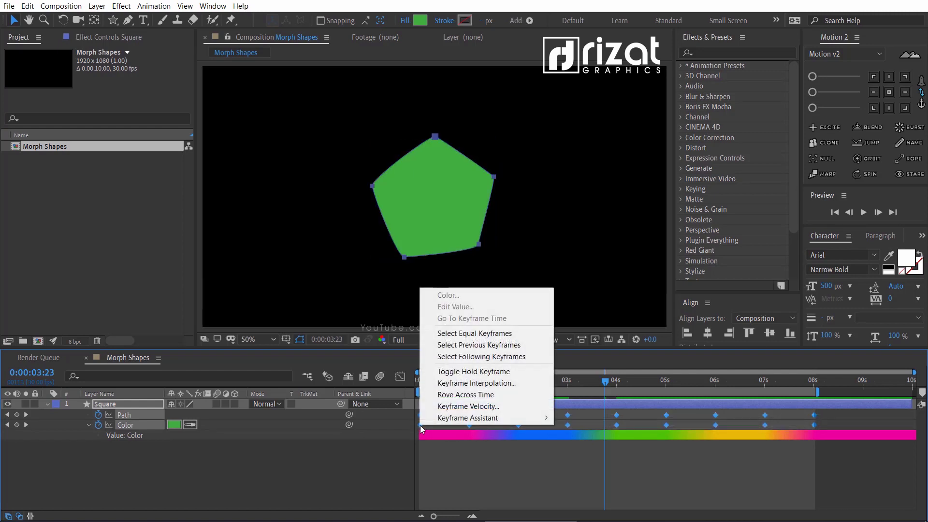
mouse_move(432, 419)
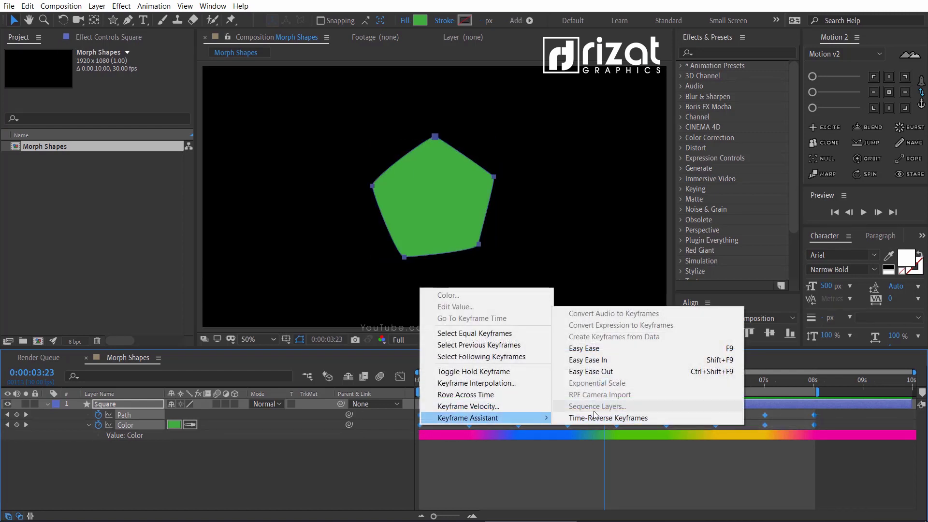
click(588, 347)
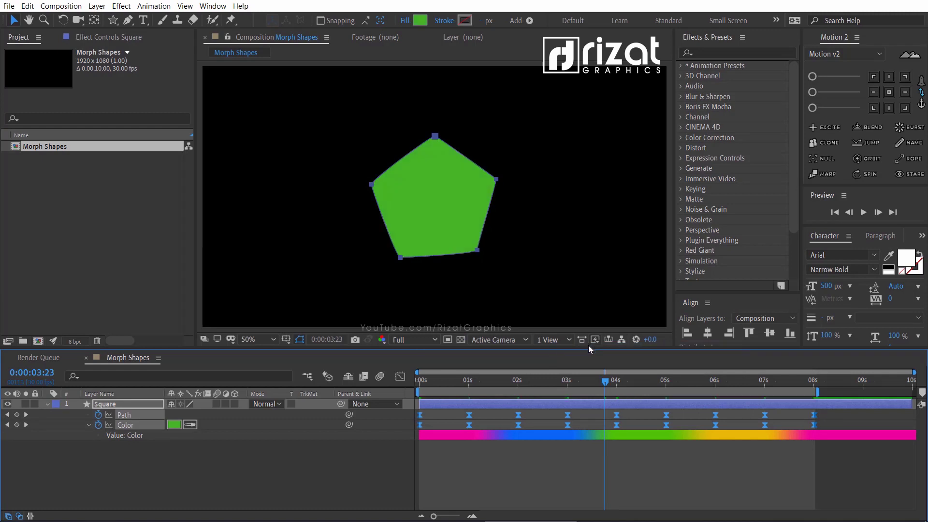
click(661, 464)
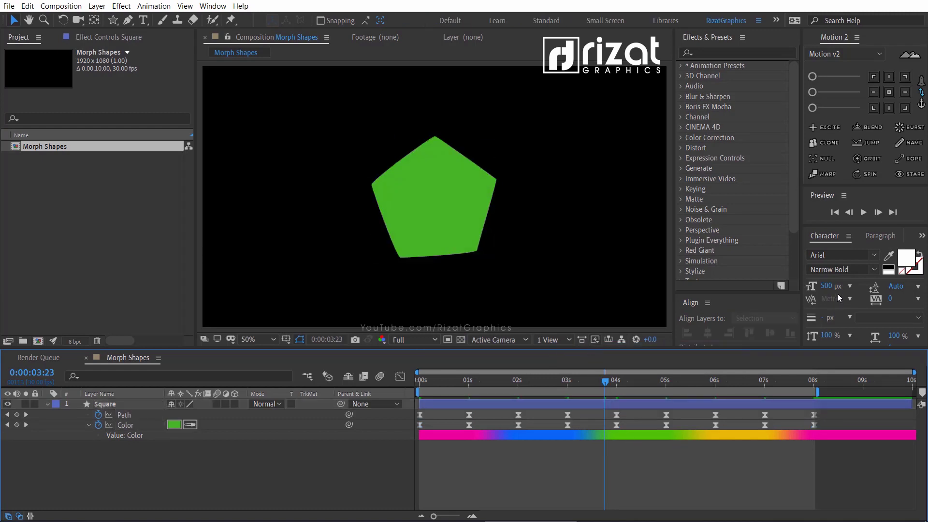
click(863, 214)
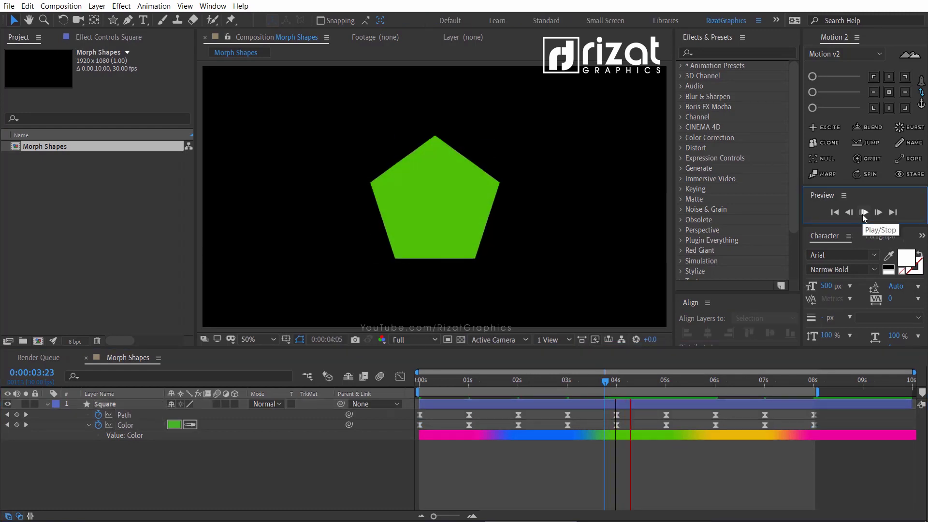